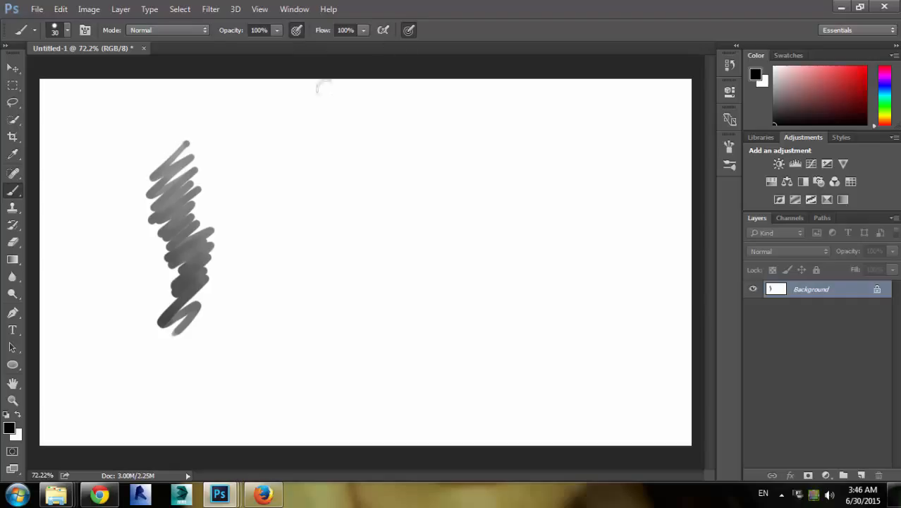
Paint two more test strokes, then clear the canvas by filling it with white
mouse_move(196, 169)
mouse_down()
mouse_move(244, 152)
mouse_move(276, 156)
mouse_move(285, 264)
mouse_up()
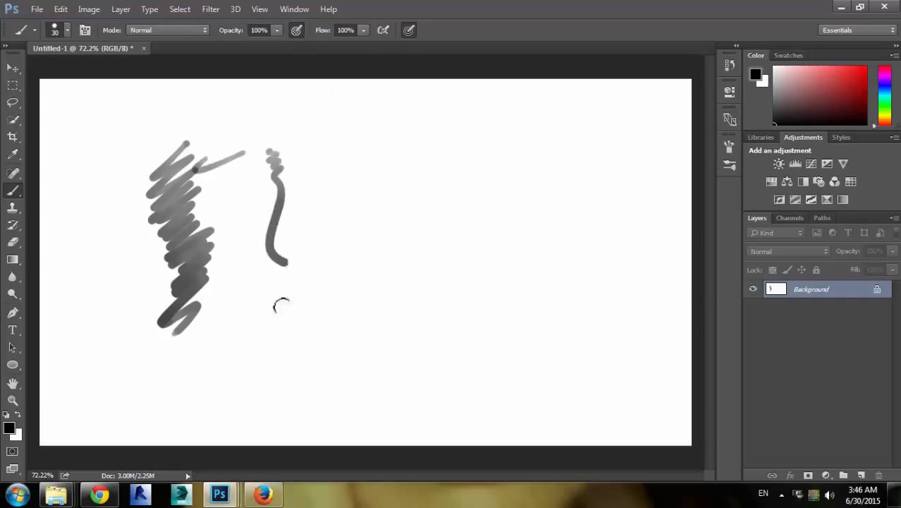
mouse_move(281, 305)
mouse_down()
mouse_move(319, 345)
mouse_move(338, 408)
mouse_up()
key(x)
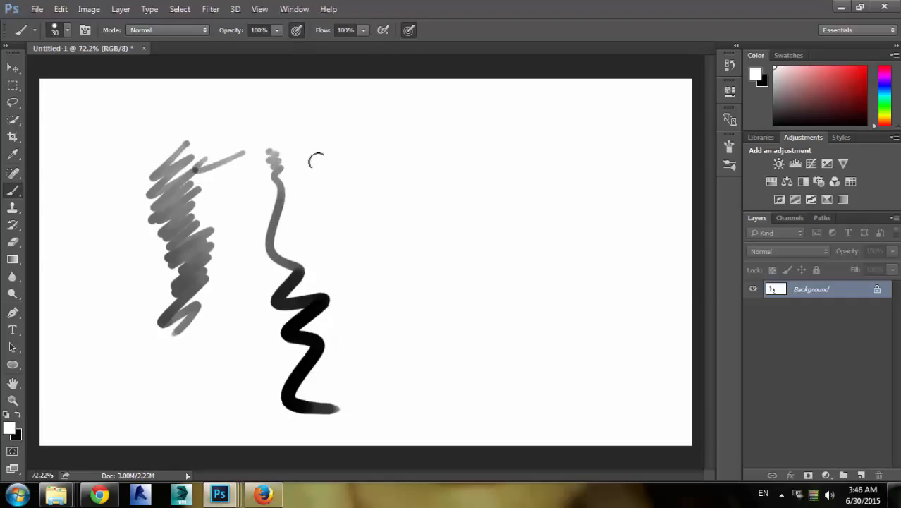
key(alt+BackSpace)
key(x)
key(x)
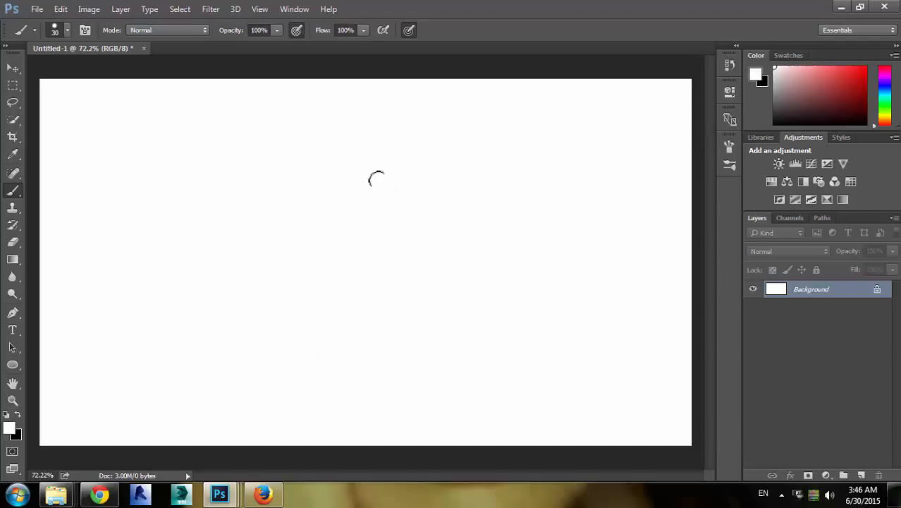
key(x)
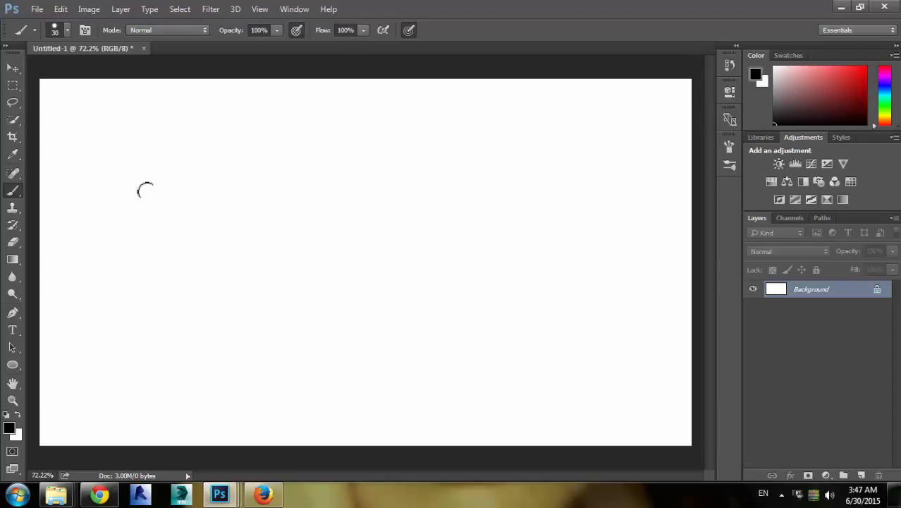
Enlarge the round brush to 234 px and stamp a single dab on the canvas
drag(145, 203, 394, 178)
key(ctrl+z)
drag(208, 213, 252, 213)
click(211, 246)
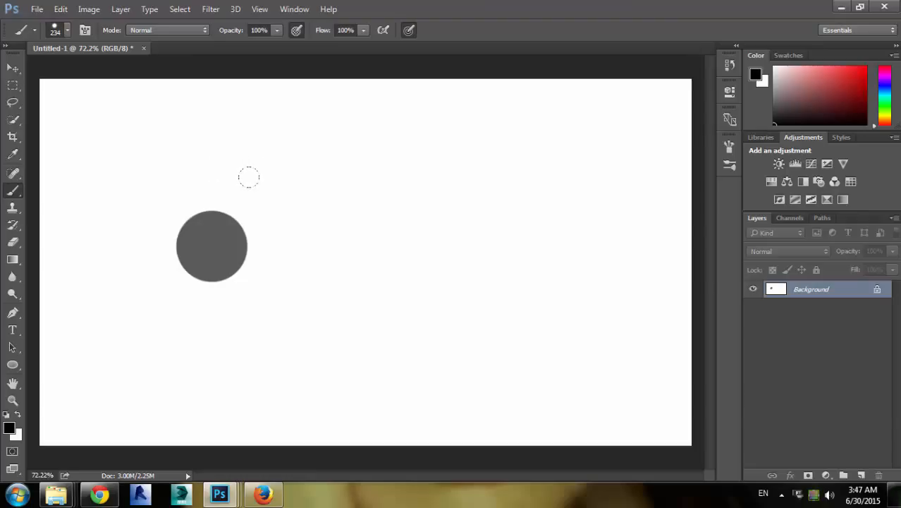
Open the Brush panel, pick the 24 px spatter brush tip from the presets, and close the panel
key(F5)
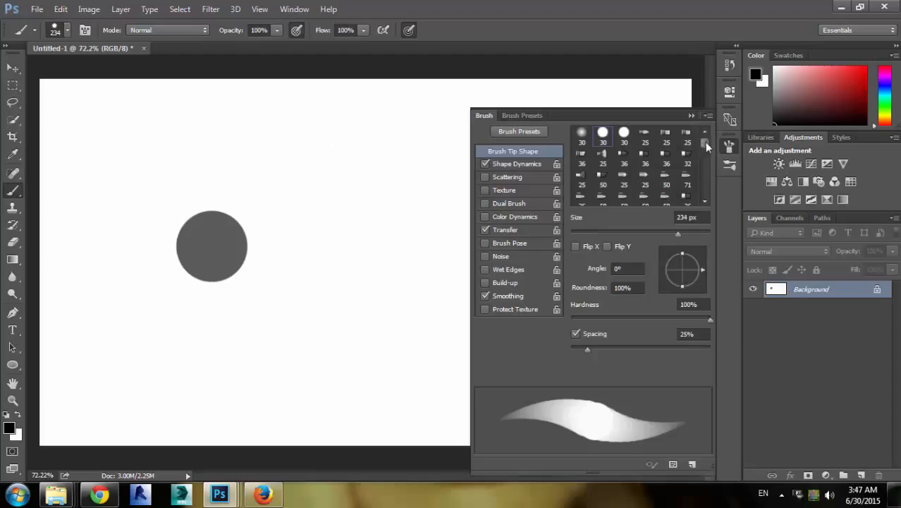
drag(707, 141, 705, 154)
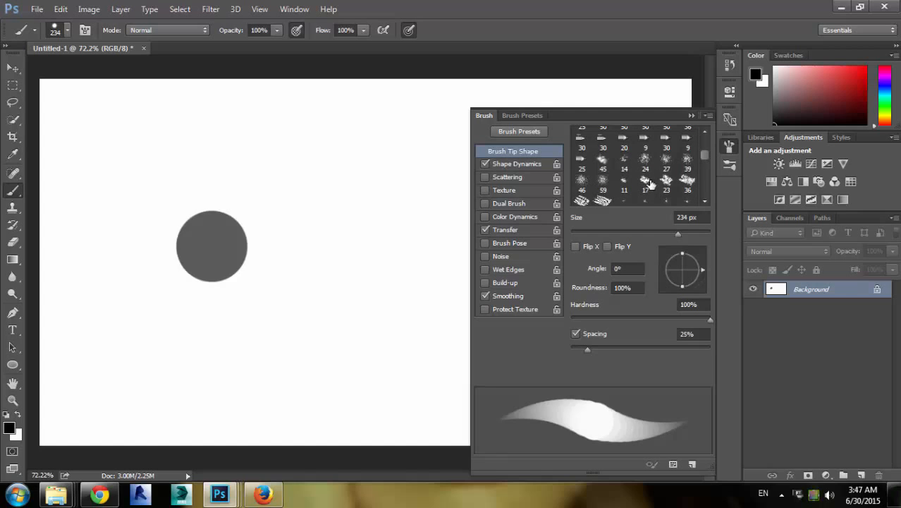
click(664, 164)
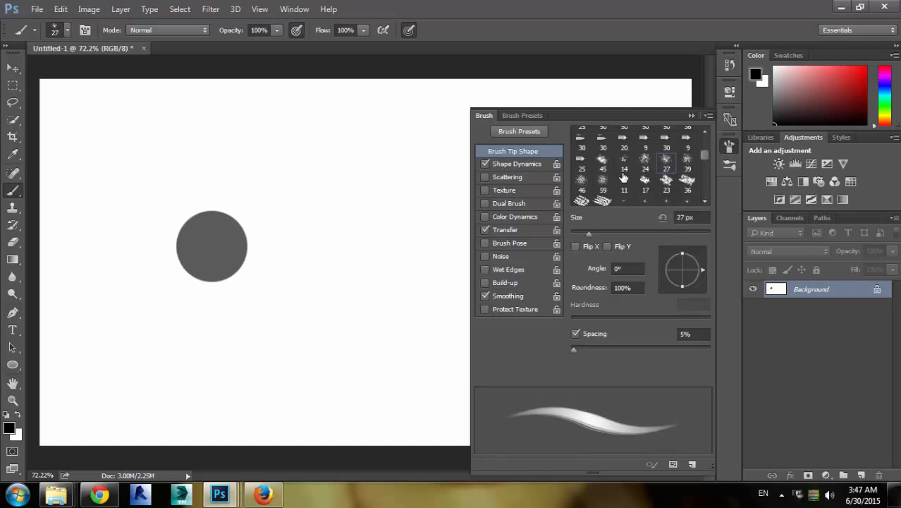
click(645, 162)
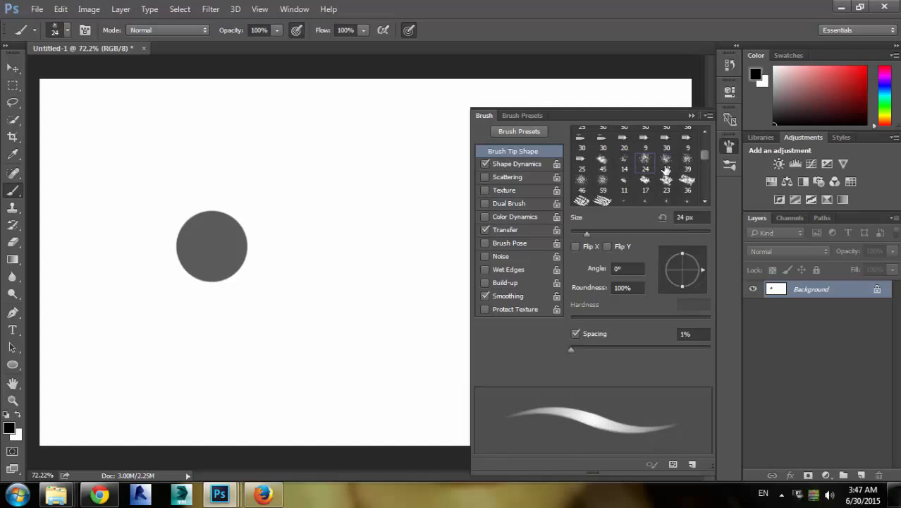
click(691, 115)
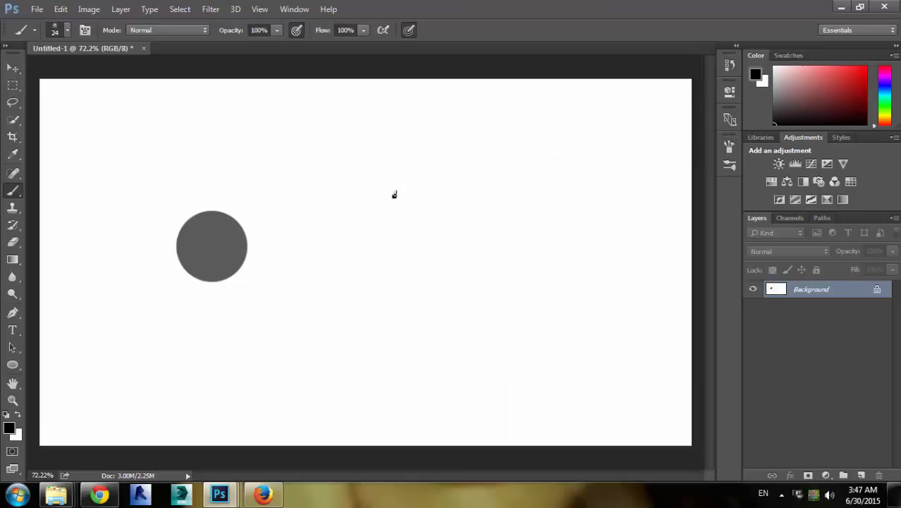
Enlarge the spatter brush to 248 px and paint a series of test strokes across the canvas
drag(350, 219, 398, 205)
click(329, 244)
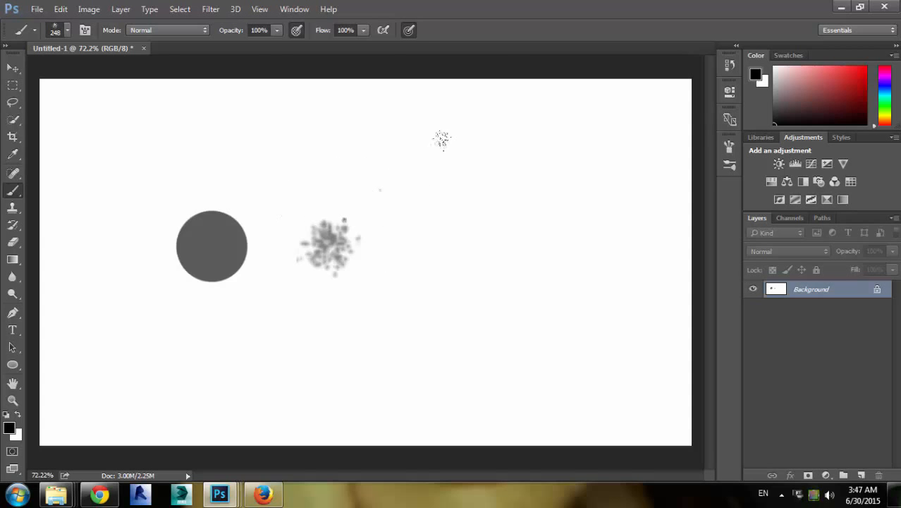
click(356, 160)
drag(241, 95, 275, 100)
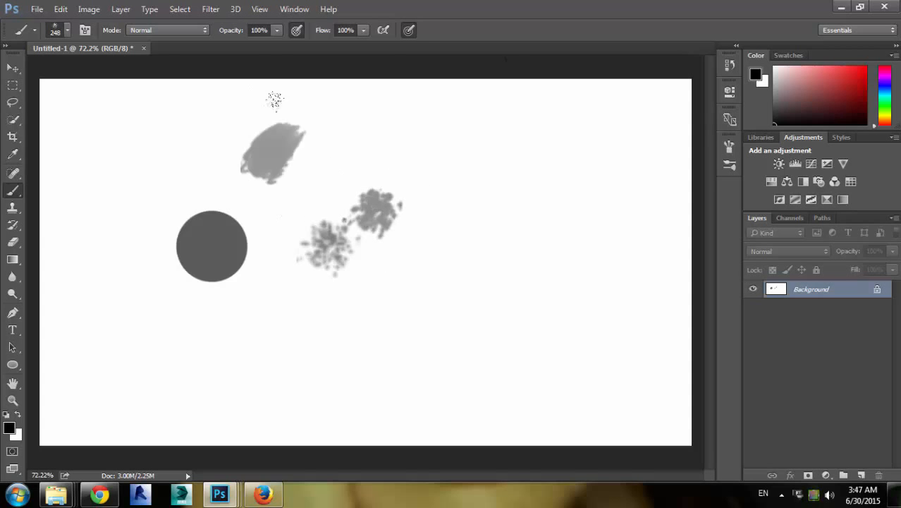
drag(285, 140, 437, 299)
drag(474, 127, 466, 208)
drag(560, 162, 518, 293)
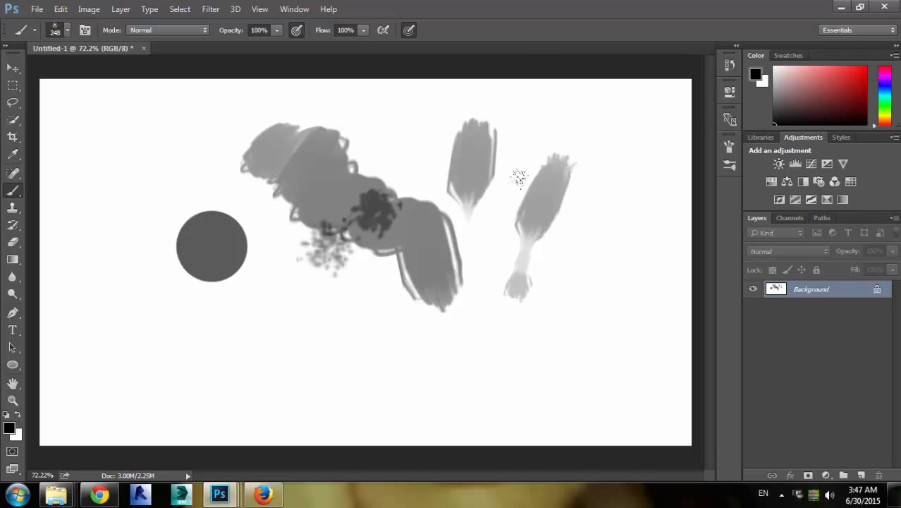
drag(606, 172, 546, 271)
drag(624, 237, 472, 374)
drag(335, 275, 367, 373)
mouse_move(306, 296)
mouse_down()
mouse_move(451, 321)
mouse_move(481, 315)
mouse_up()
drag(488, 203, 467, 229)
drag(108, 370, 63, 379)
drag(161, 350, 547, 202)
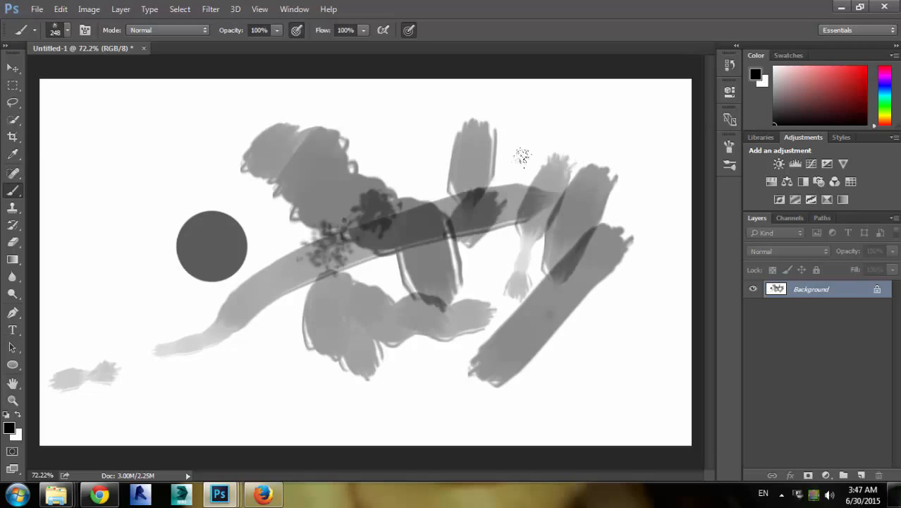
Clear the canvas by filling it with white
key(x)
key(alt+BackSpace)
key(x)
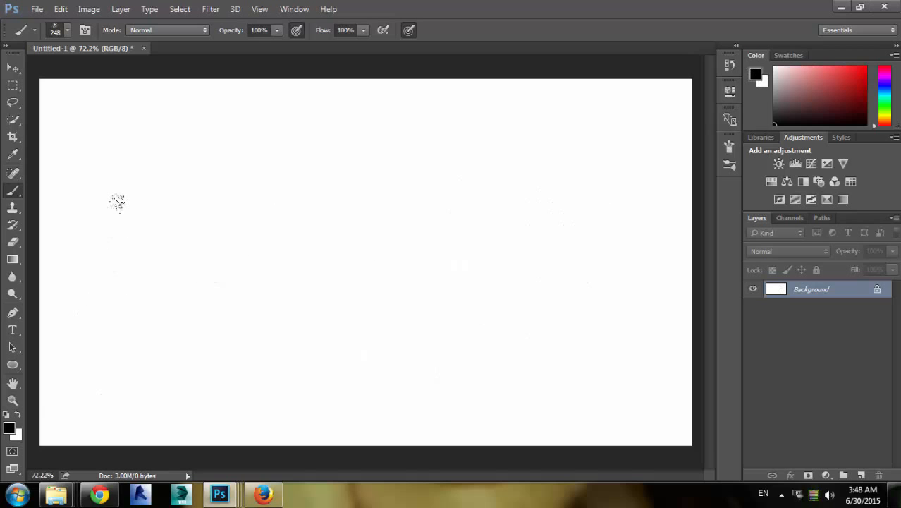
Resize the brush to 75 px and paint a broad zigzag scribble in the middle of the canvas
mouse_move(283, 233)
mouse_down()
mouse_move(221, 283)
mouse_move(233, 275)
mouse_up()
mouse_move(267, 246)
mouse_down()
mouse_move(230, 270)
mouse_move(259, 208)
mouse_move(249, 248)
mouse_move(332, 201)
mouse_move(354, 267)
mouse_move(331, 318)
mouse_up()
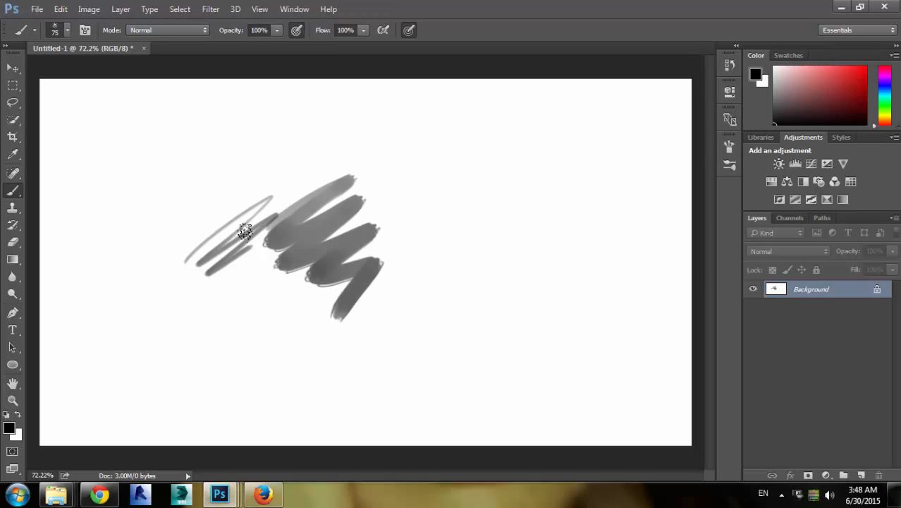
Resize the brush to 12 px and paint thin zigzag scribbles beside the broad strokes
mouse_move(204, 254)
mouse_down()
mouse_move(179, 284)
mouse_move(141, 304)
mouse_move(148, 315)
mouse_move(169, 300)
mouse_up()
mouse_move(159, 302)
mouse_down()
mouse_move(199, 300)
mouse_move(218, 320)
mouse_move(259, 310)
mouse_up()
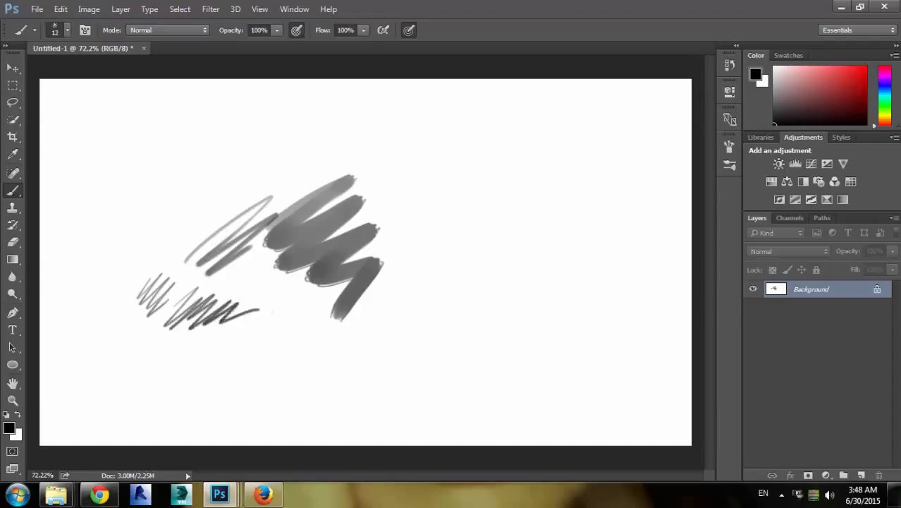
drag(217, 273, 260, 251)
drag(215, 260, 163, 226)
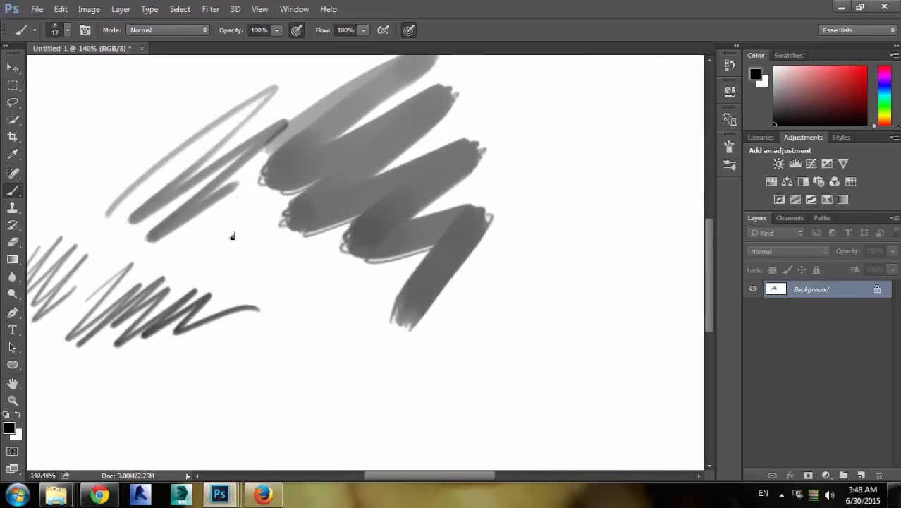
drag(237, 230, 259, 249)
right_click(246, 200)
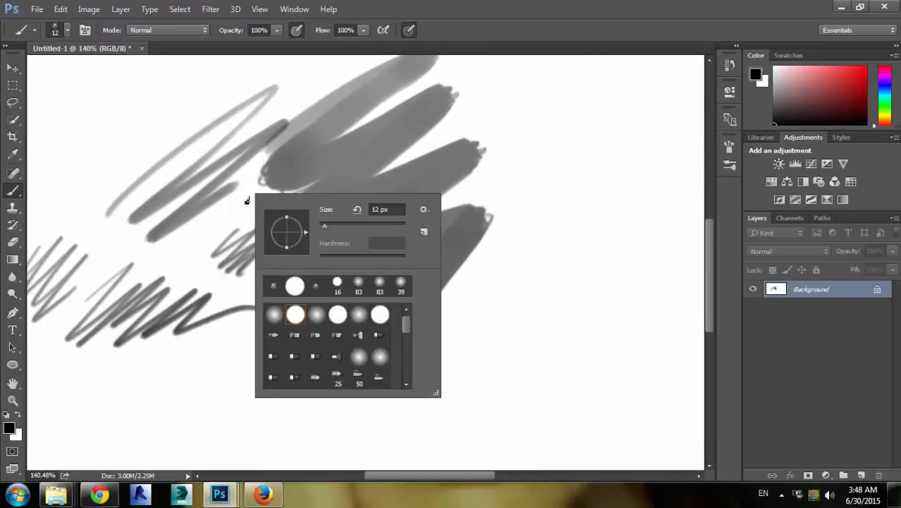
key(Escape)
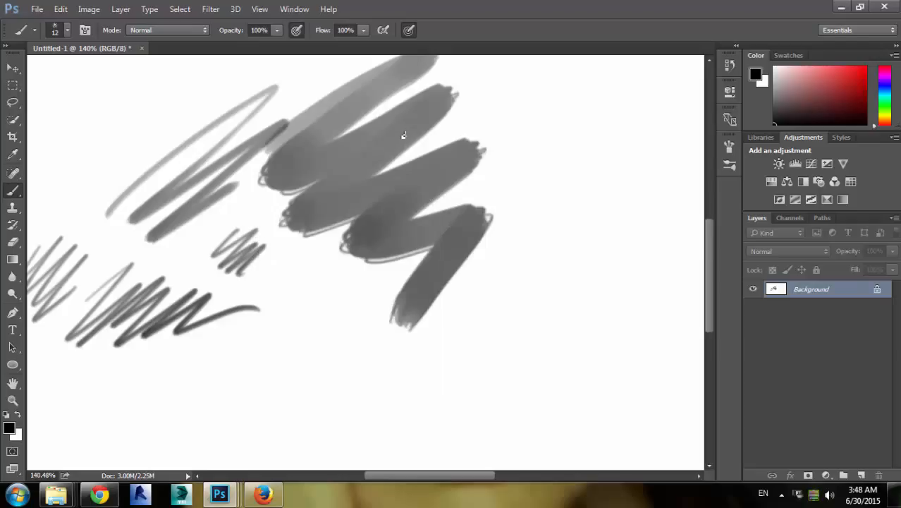
Open the Brush panel and paint two long thin diagonal strokes below the scribbles
key(F5)
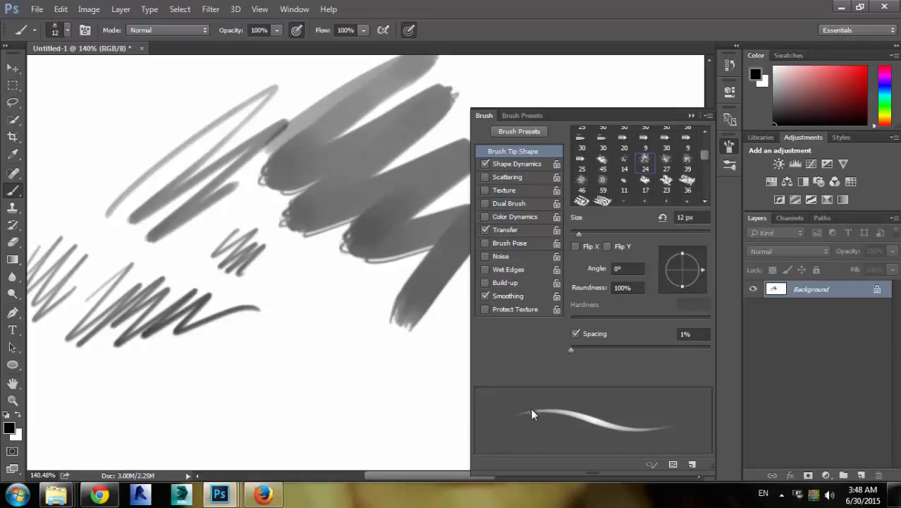
drag(237, 373, 397, 328)
drag(267, 389, 426, 349)
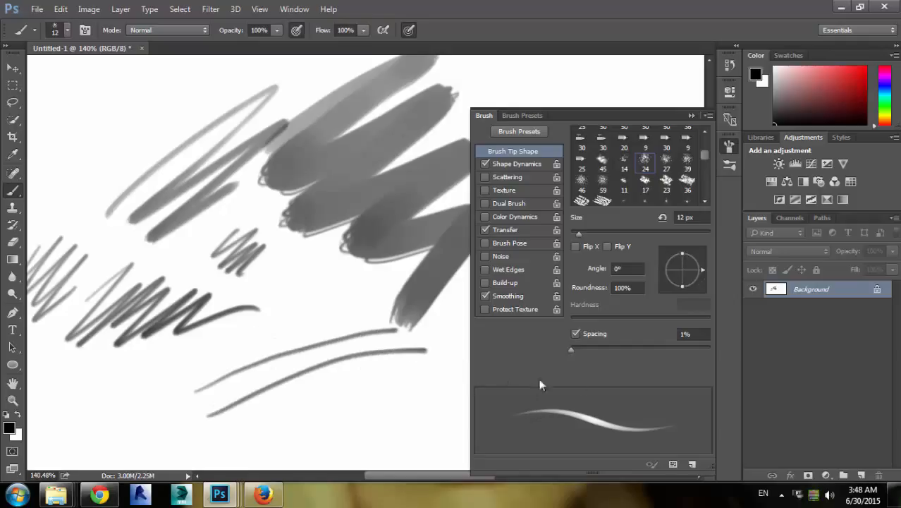
Set the brush spacing to 32% and paint more thin comparison strokes
drag(575, 348, 589, 349)
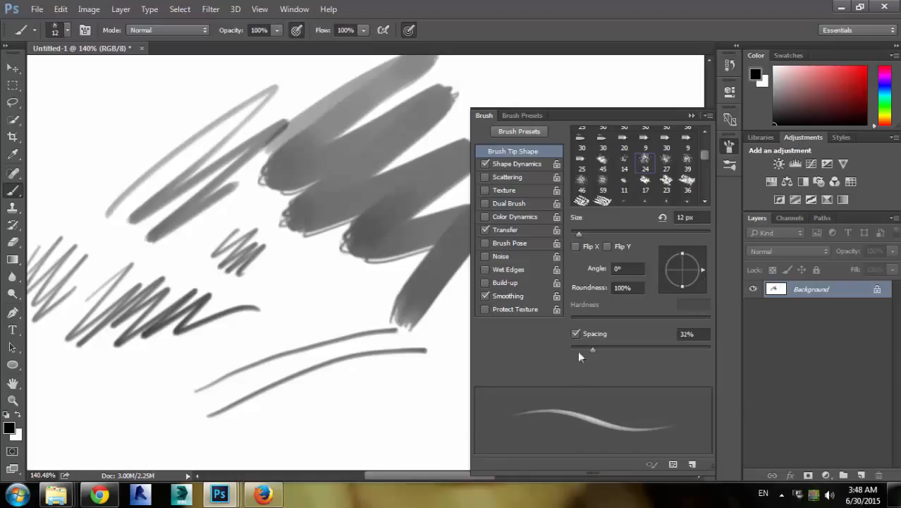
drag(249, 419, 402, 379)
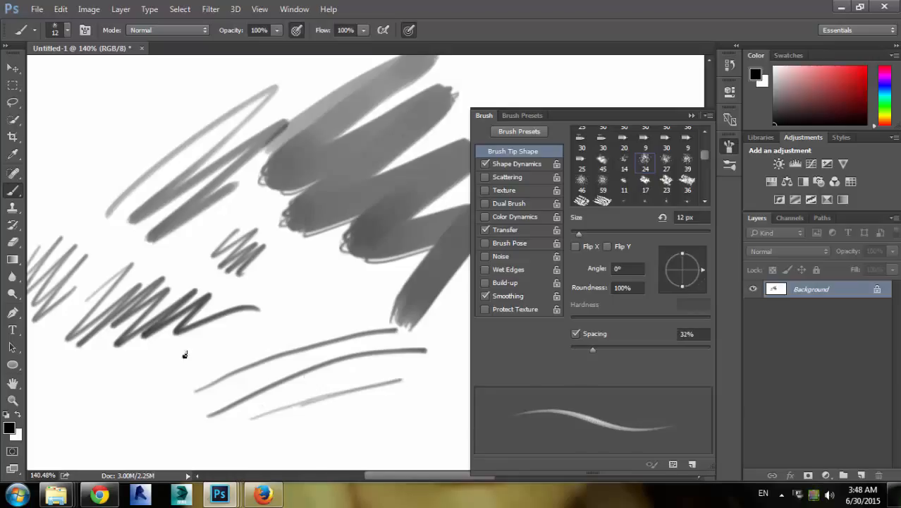
mouse_move(191, 353)
mouse_down()
mouse_move(284, 307)
mouse_move(320, 314)
mouse_move(301, 334)
mouse_move(308, 342)
mouse_move(356, 335)
mouse_up()
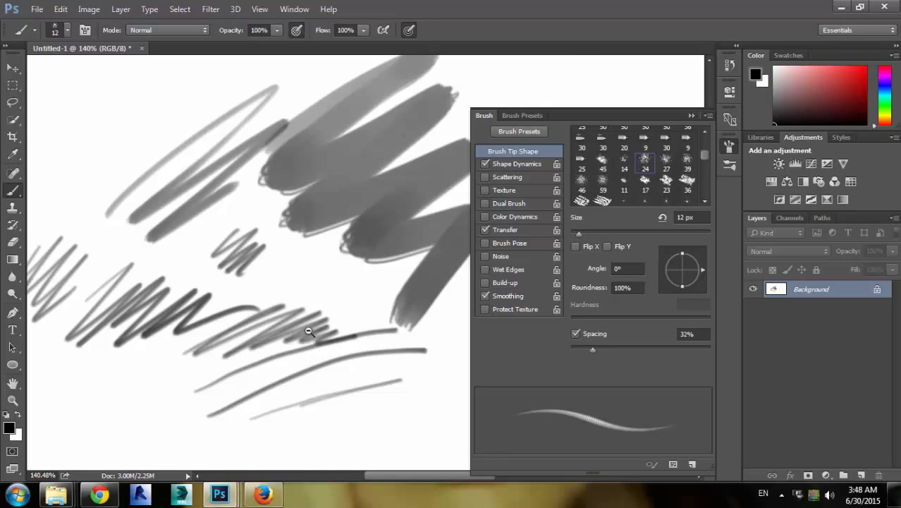
mouse_move(294, 335)
mouse_down()
mouse_move(357, 318)
mouse_move(324, 340)
mouse_move(313, 321)
mouse_up()
Paint a dense vertical zigzag scribble to the right of the broad strokes
drag(352, 287, 285, 282)
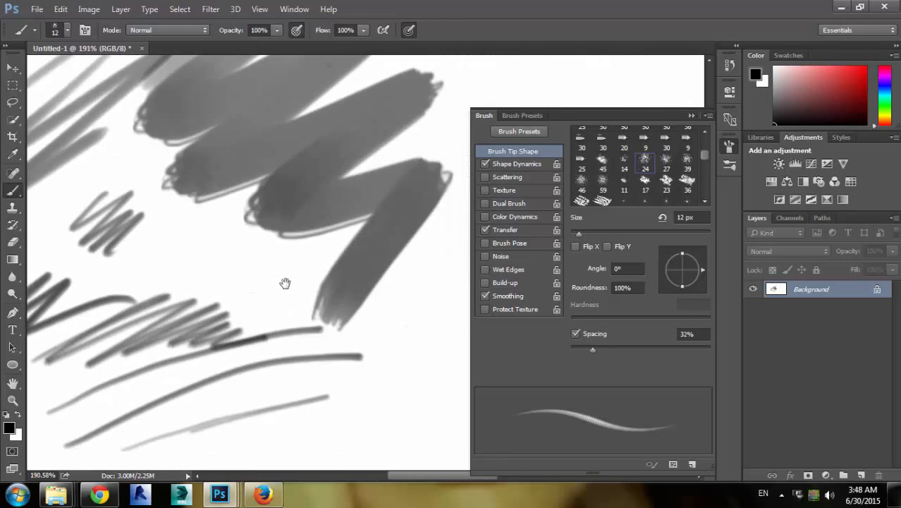
mouse_move(330, 258)
mouse_down()
mouse_move(288, 306)
mouse_move(292, 360)
mouse_move(310, 381)
mouse_up()
mouse_move(263, 230)
mouse_down()
mouse_move(286, 242)
mouse_move(269, 258)
mouse_move(322, 247)
mouse_move(291, 266)
mouse_move(297, 260)
mouse_move(283, 287)
mouse_move(328, 269)
mouse_move(344, 279)
mouse_move(305, 329)
mouse_up()
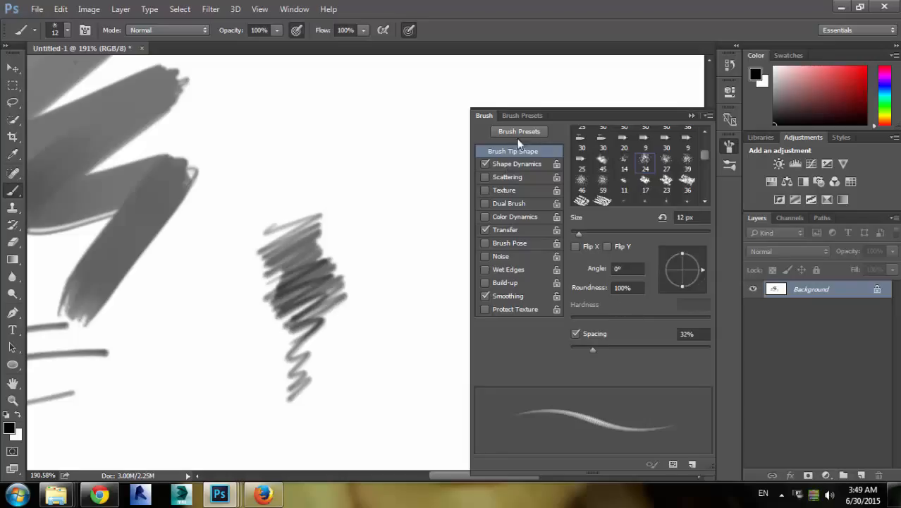
In Shape Dynamics, set the Size Jitter control to Off and Size Jitter to 100%
click(517, 164)
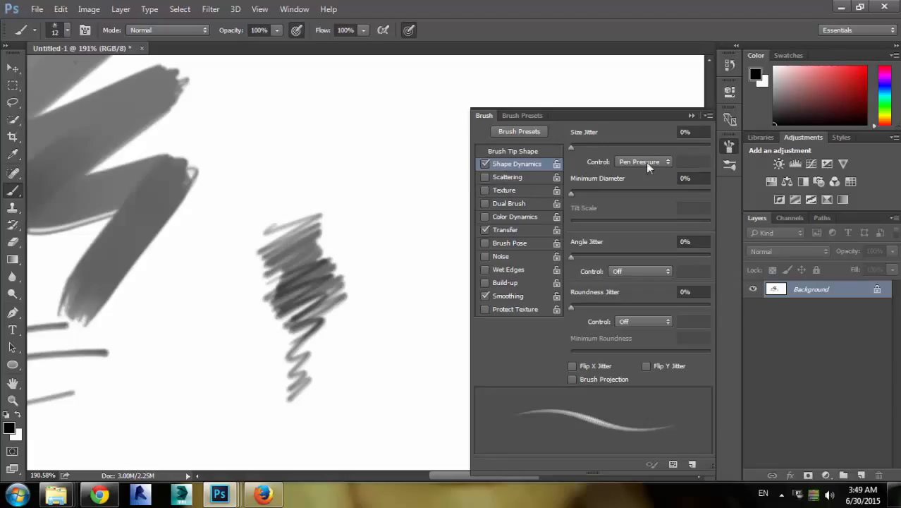
click(628, 163)
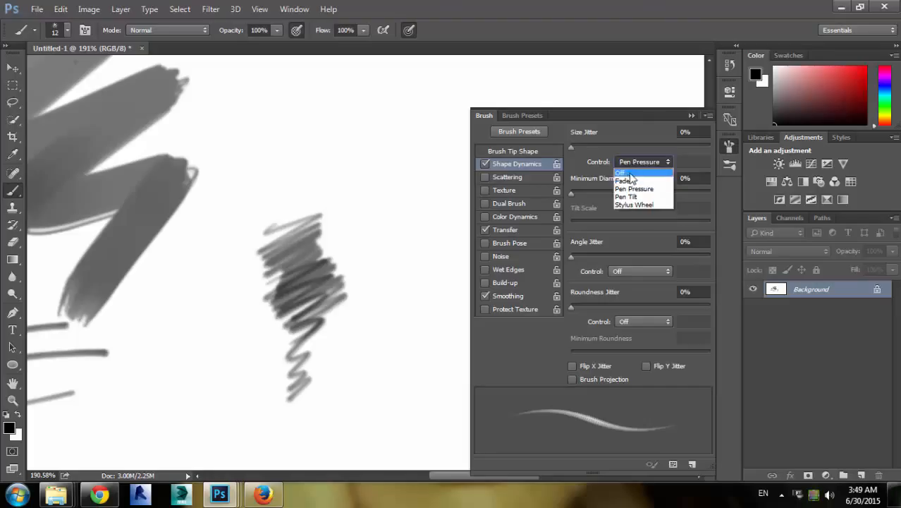
click(619, 173)
drag(437, 206, 251, 236)
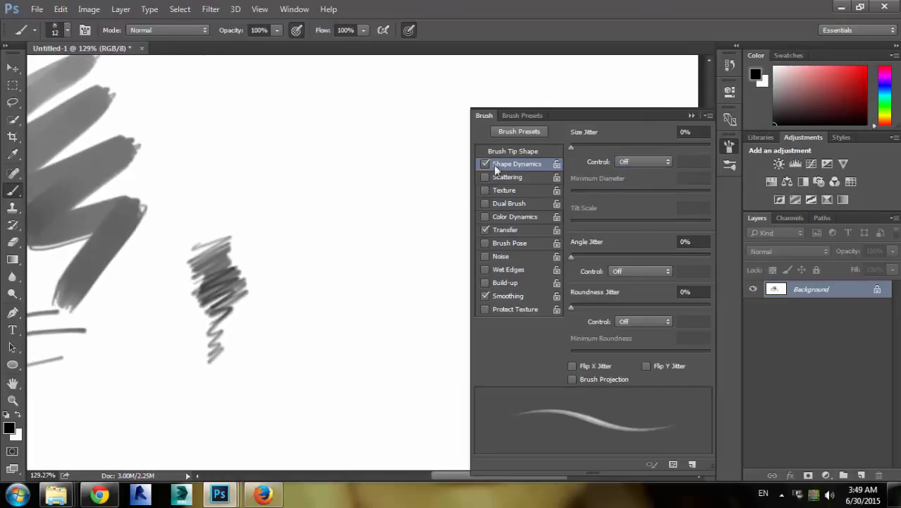
drag(584, 146, 710, 147)
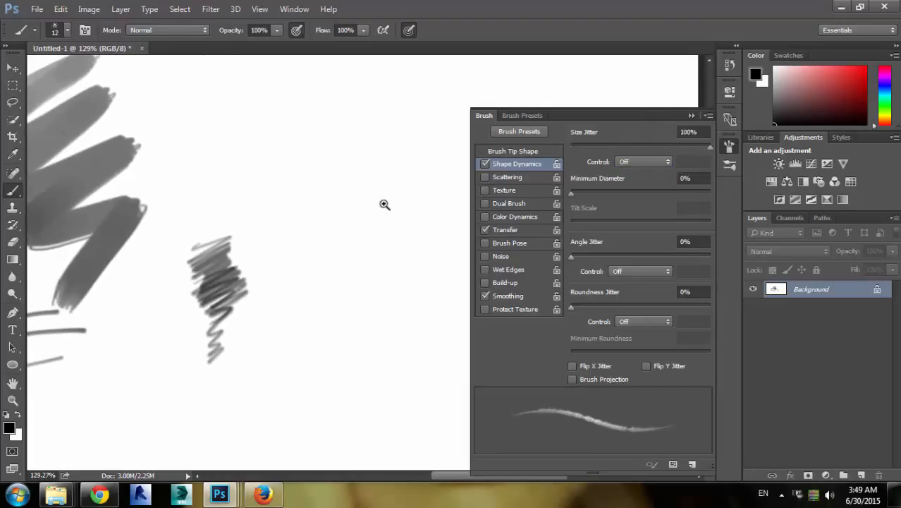
Enlarge the brush to 88 px and paint a vertical and a horizontal jittered stroke near the canvas top
drag(384, 204, 348, 212)
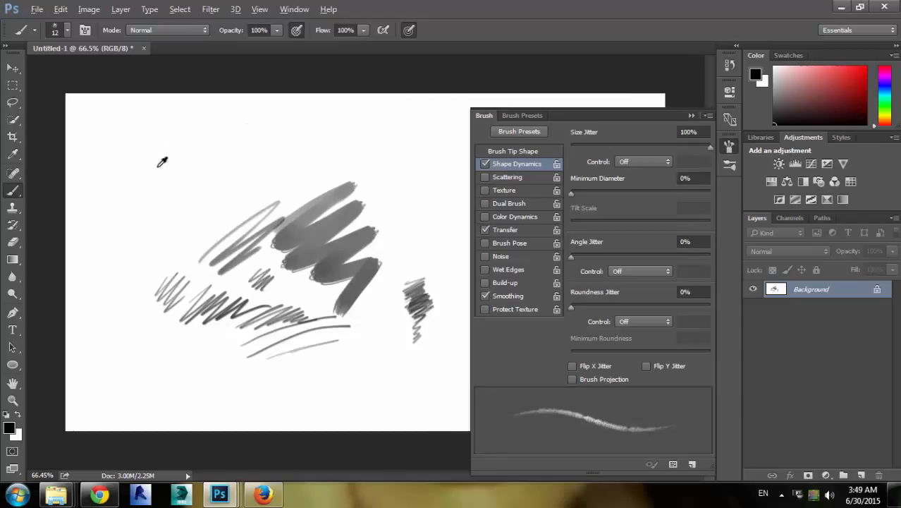
drag(138, 167, 169, 164)
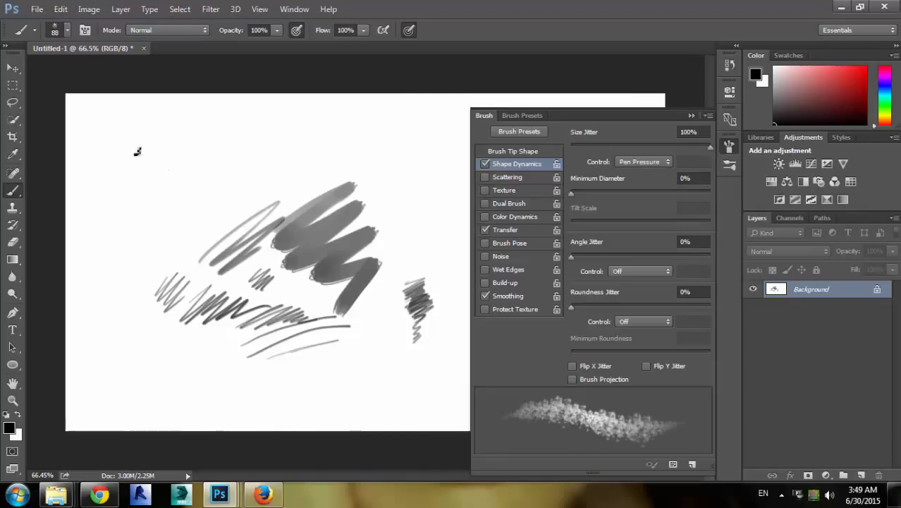
drag(129, 120, 138, 204)
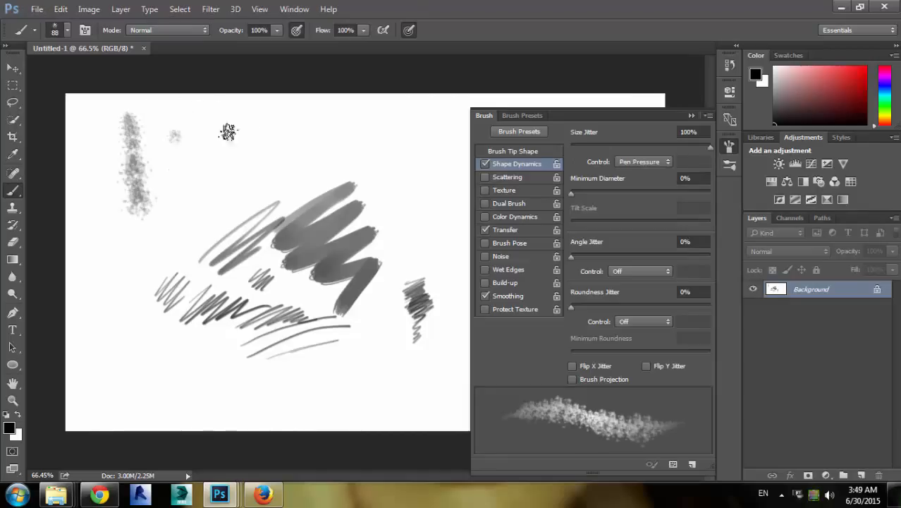
mouse_move(172, 137)
mouse_down()
mouse_move(480, 118)
mouse_move(241, 144)
mouse_move(177, 137)
mouse_up()
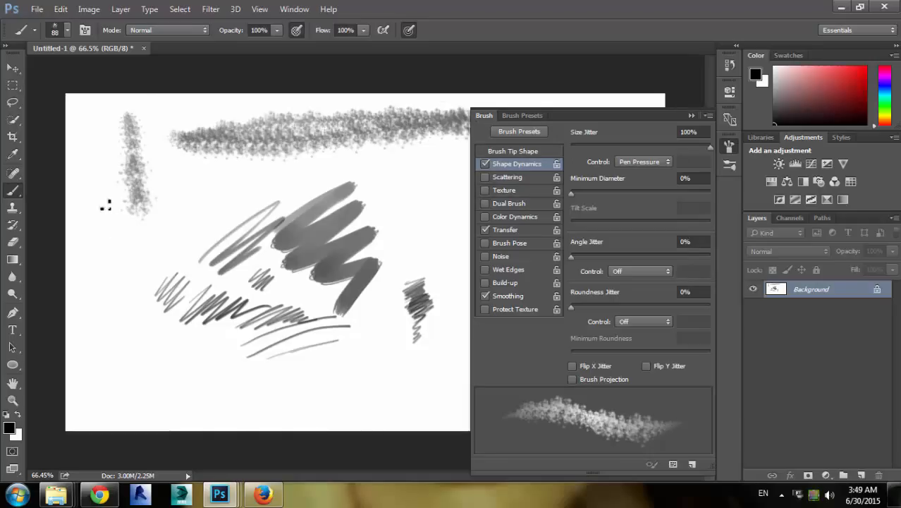
Paint several more jittered strokes, vertical, horizontal, curved and diagonal, across the canvas
drag(105, 203, 120, 408)
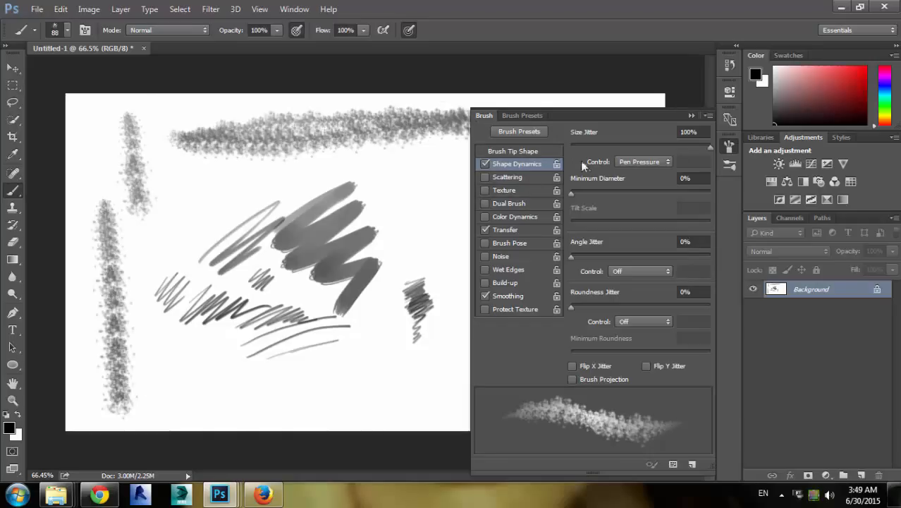
mouse_move(167, 181)
mouse_down()
mouse_move(450, 181)
mouse_move(438, 182)
mouse_up()
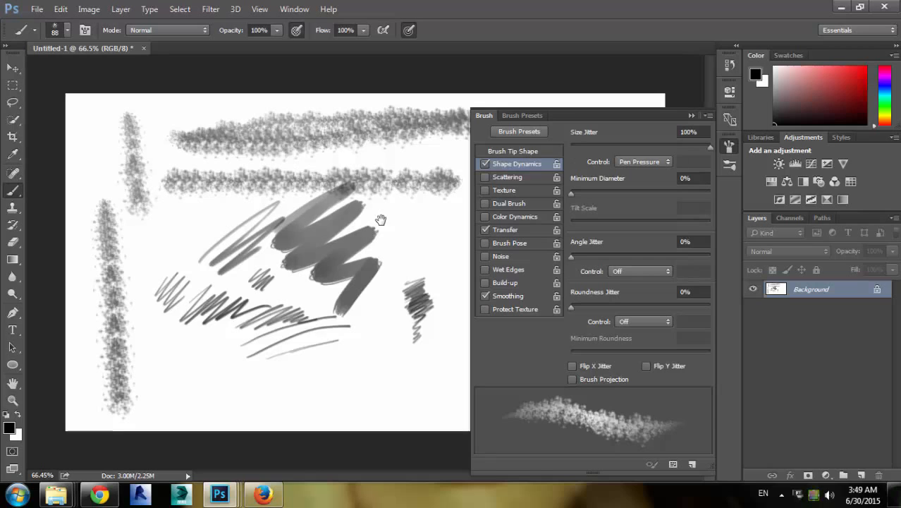
mouse_move(149, 221)
mouse_down()
mouse_move(202, 363)
mouse_move(325, 390)
mouse_move(409, 372)
mouse_move(354, 338)
mouse_up()
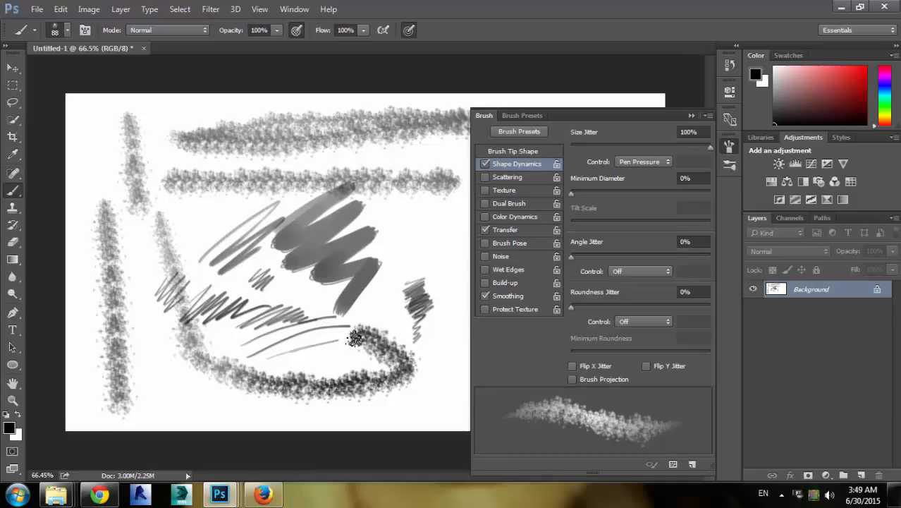
mouse_move(88, 180)
mouse_down()
mouse_move(189, 219)
mouse_move(401, 217)
mouse_move(424, 229)
mouse_move(415, 276)
mouse_move(398, 289)
mouse_move(134, 350)
mouse_up()
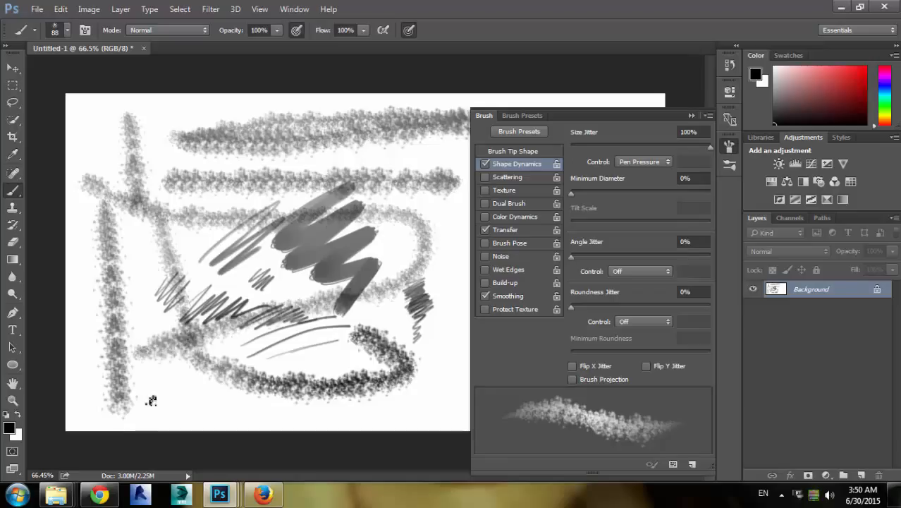
mouse_move(169, 398)
mouse_down()
mouse_move(420, 408)
mouse_move(398, 354)
mouse_move(290, 347)
mouse_move(216, 359)
mouse_move(125, 358)
mouse_move(121, 417)
mouse_move(301, 452)
mouse_move(423, 287)
mouse_move(203, 336)
mouse_move(142, 328)
mouse_move(152, 286)
mouse_move(298, 248)
mouse_up()
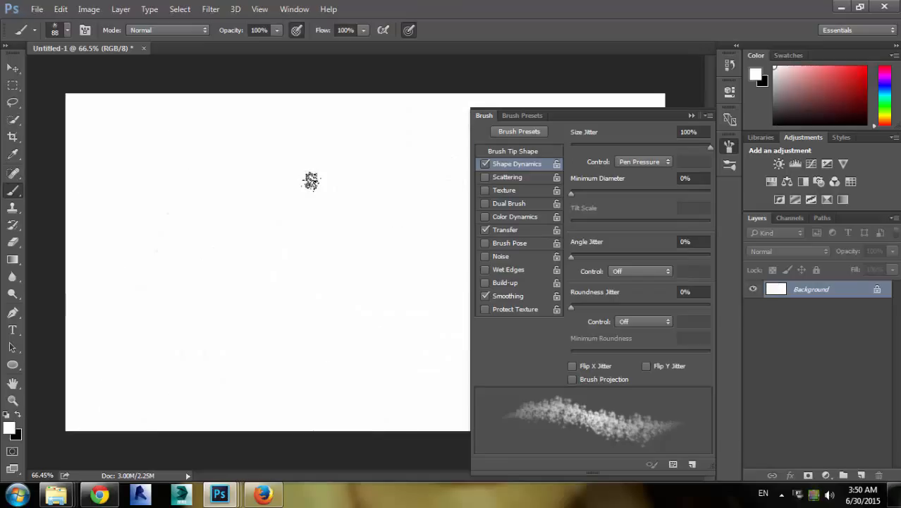
Clear the entire canvas, deselect, and cancel the accidental view rotation
key(ctrl+a)
key(BackSpace)
key(ctrl+d)
drag(596, 165, 622, 196)
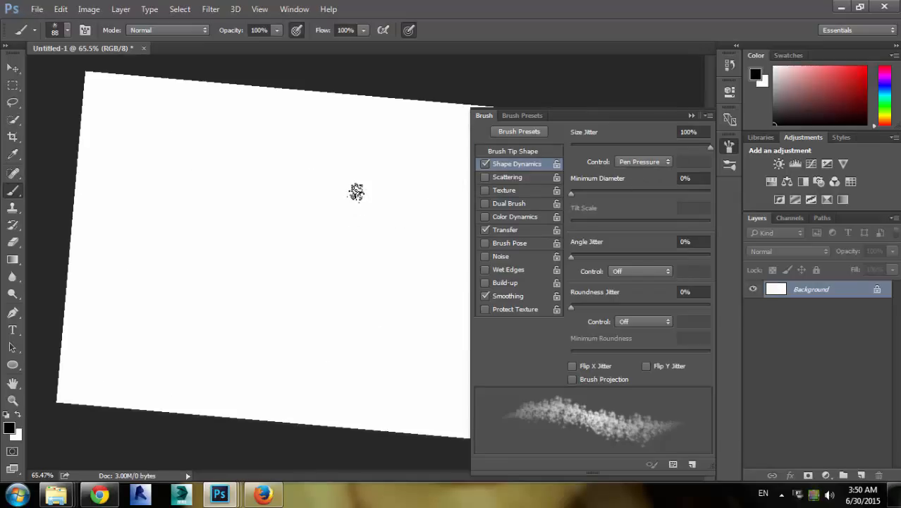
key(Escape)
Paint three vertical jittered test strokes on the cleared canvas
drag(154, 146, 154, 331)
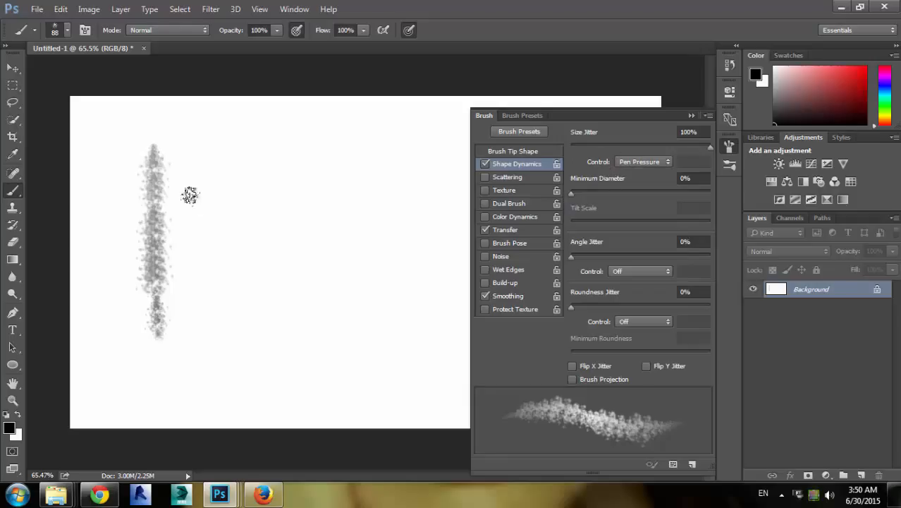
mouse_move(229, 149)
mouse_down()
mouse_move(227, 327)
mouse_move(241, 365)
mouse_up()
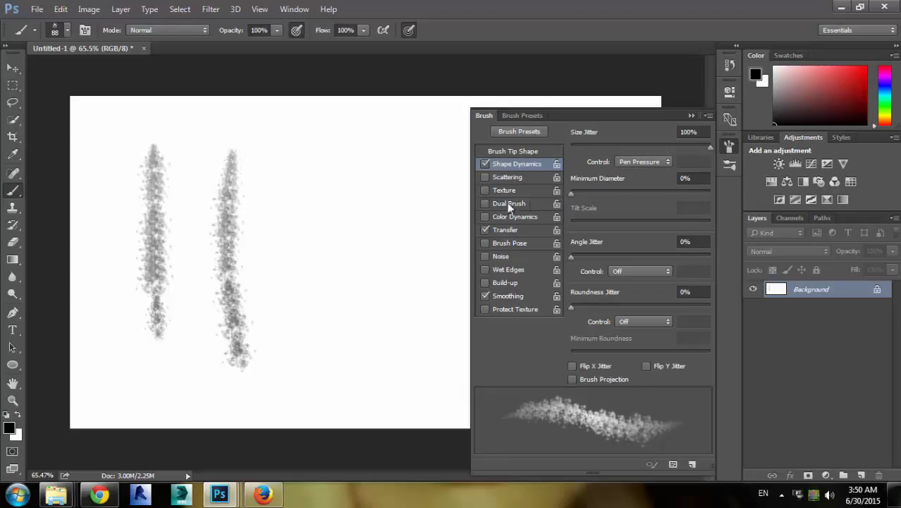
click(695, 178)
drag(288, 167, 285, 381)
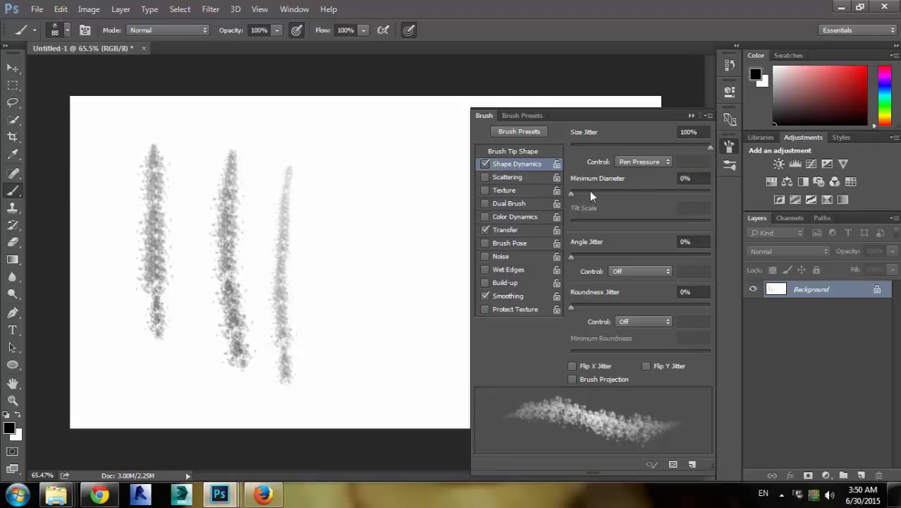
Set Minimum Diameter to 57% and paint two more vertical strokes plus two short diagonal ones
drag(572, 193, 650, 193)
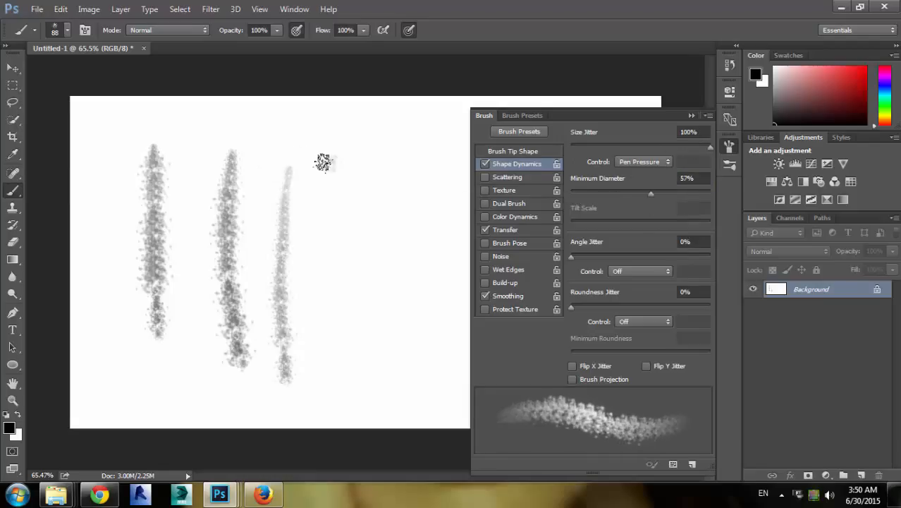
mouse_move(323, 162)
mouse_down()
mouse_move(317, 223)
mouse_move(345, 395)
mouse_up()
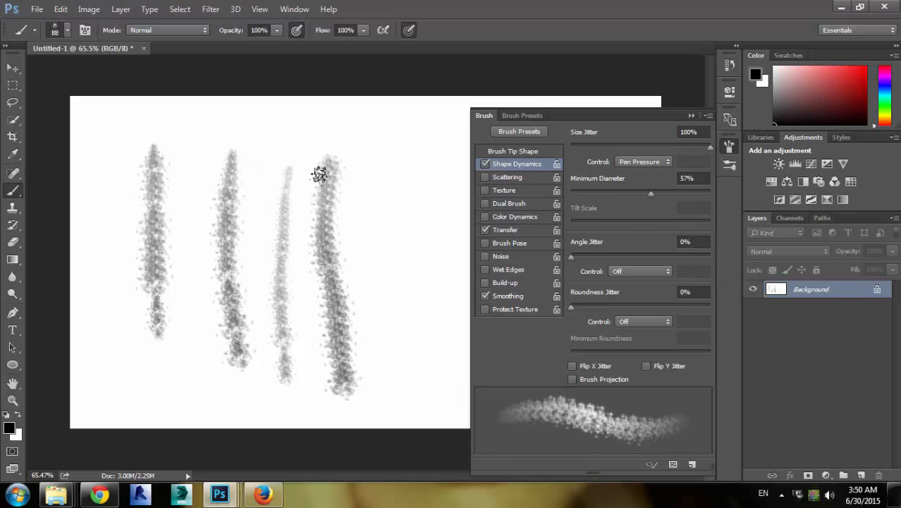
mouse_move(358, 161)
mouse_down()
mouse_move(373, 173)
mouse_move(389, 342)
mouse_up()
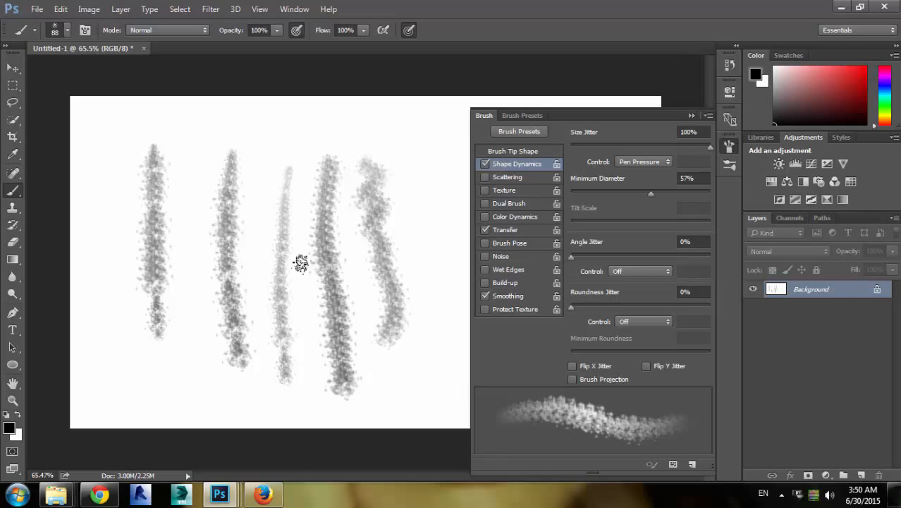
mouse_move(325, 194)
mouse_down()
mouse_move(302, 210)
mouse_move(306, 244)
mouse_up()
mouse_move(259, 205)
mouse_down()
mouse_move(236, 225)
mouse_move(208, 282)
mouse_up()
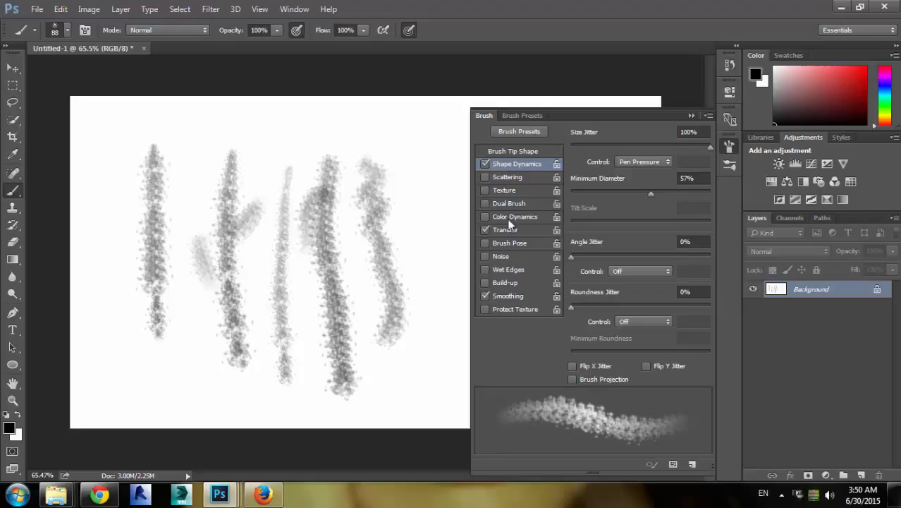
Set Size Jitter and Minimum Diameter to 0% and paint a zigzag and a dense dark stroke
click(625, 163)
click(625, 164)
drag(706, 149, 547, 147)
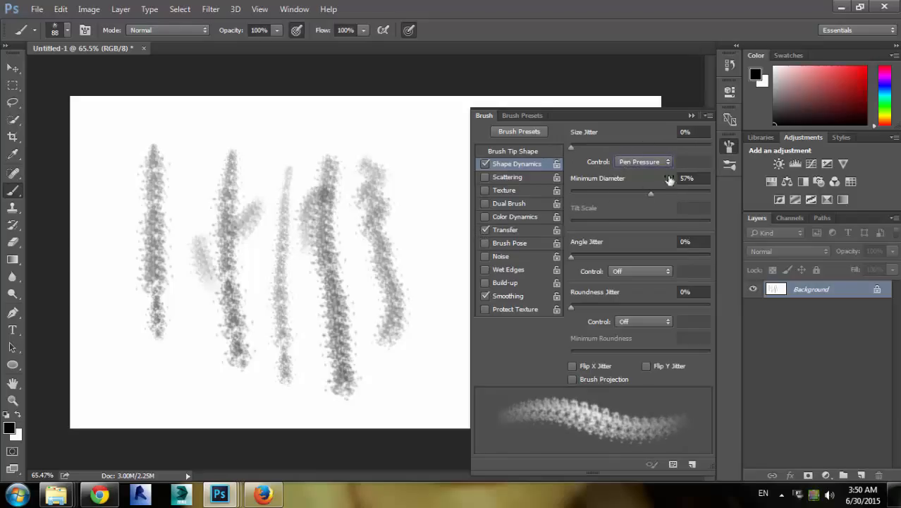
drag(648, 199, 538, 205)
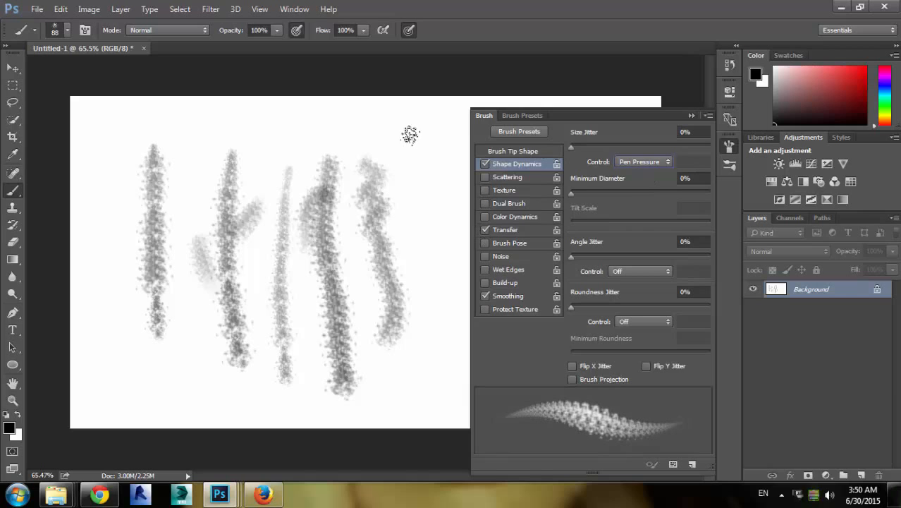
mouse_move(417, 139)
mouse_down()
mouse_move(403, 205)
mouse_move(423, 282)
mouse_move(412, 368)
mouse_move(420, 400)
mouse_up()
mouse_move(310, 225)
mouse_down()
mouse_move(324, 253)
mouse_move(296, 282)
mouse_move(330, 381)
mouse_up()
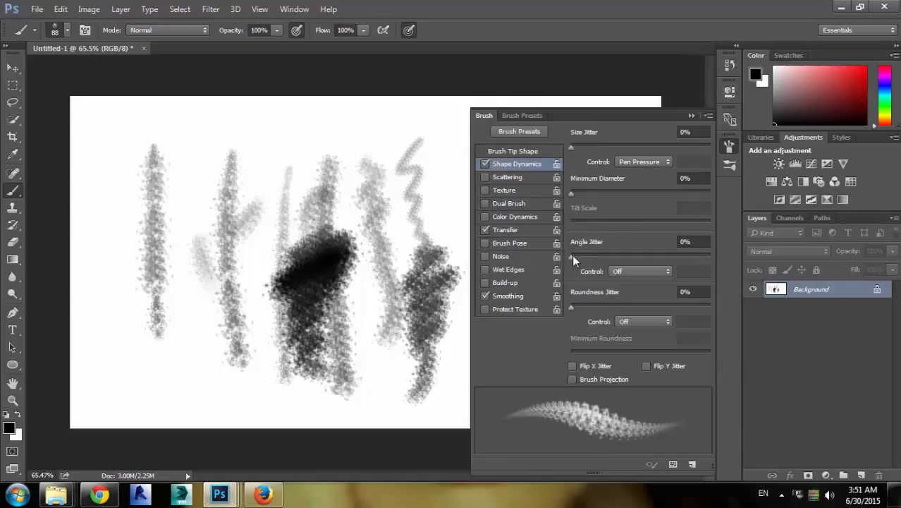
Select the 134 px brush tip and paint two horizontal strokes across the top of the canvas
click(615, 271)
click(618, 270)
click(526, 115)
click(491, 116)
click(522, 151)
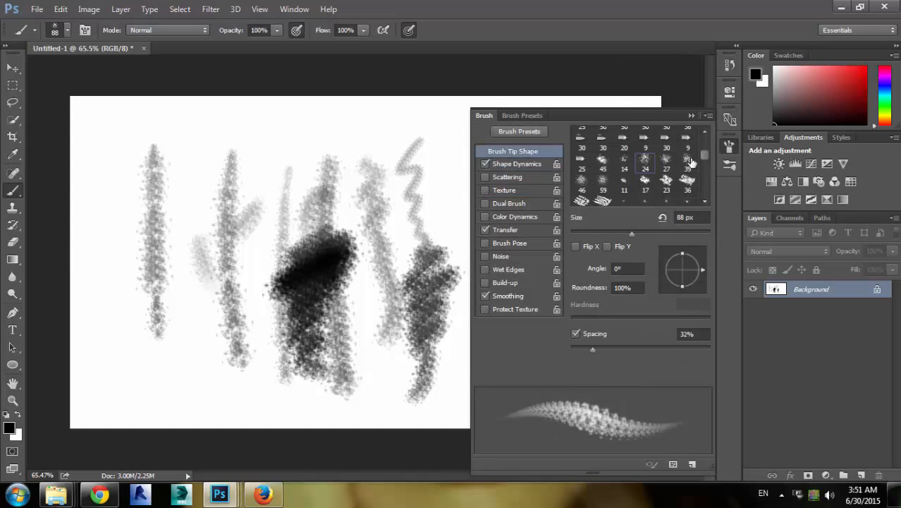
drag(704, 155, 701, 166)
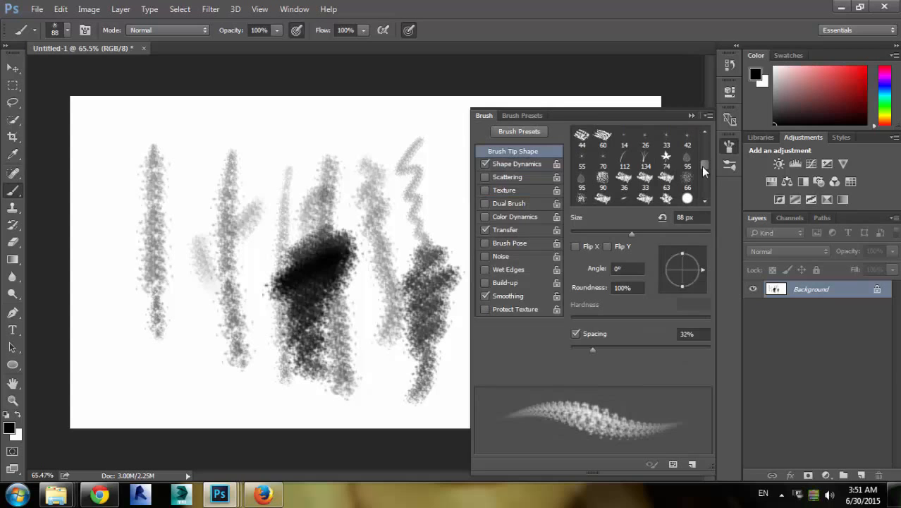
click(645, 170)
mouse_move(92, 99)
mouse_down()
mouse_move(167, 104)
mouse_move(462, 104)
mouse_up()
drag(95, 153, 493, 148)
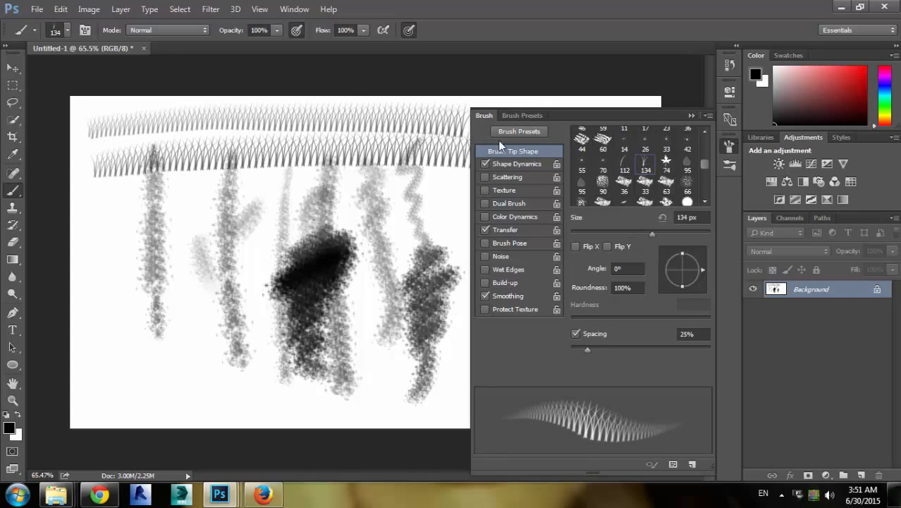
In Shape Dynamics, set the Angle Jitter control to Pen Pressure and paint sweeping strokes across the canvas
click(525, 165)
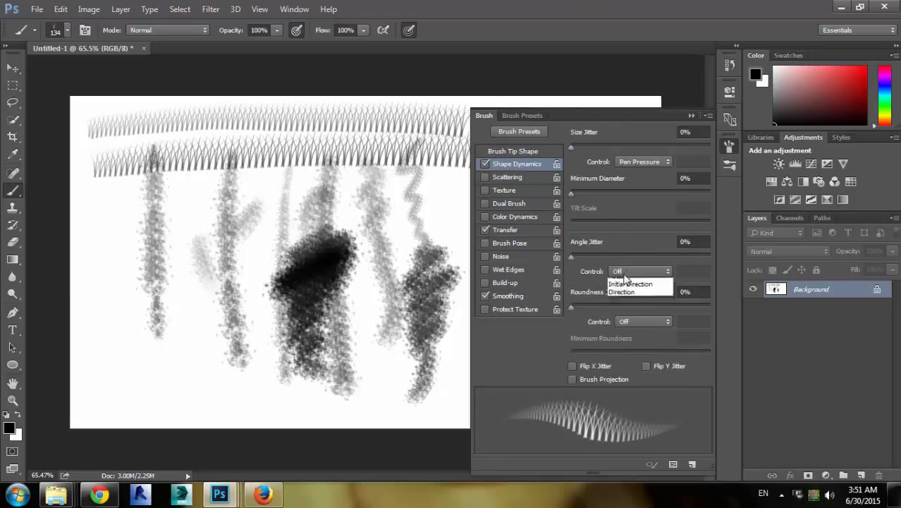
click(621, 271)
click(624, 293)
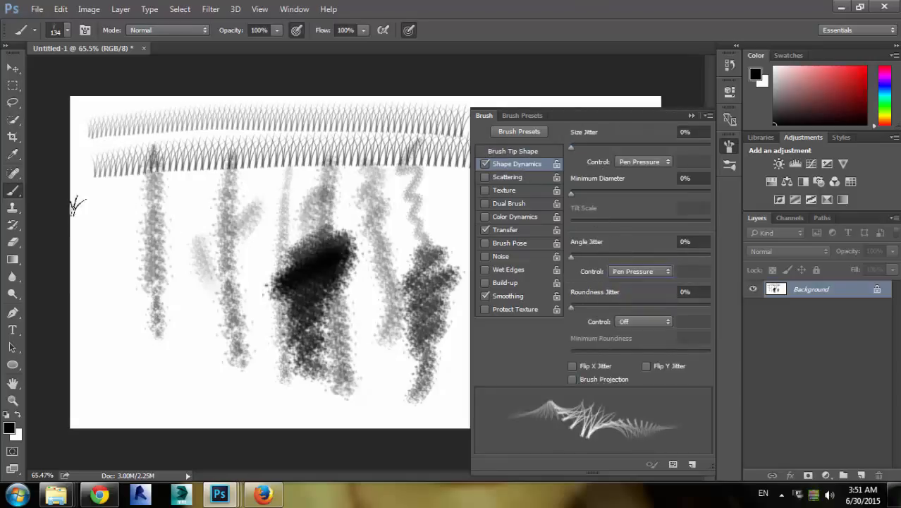
mouse_move(77, 208)
mouse_down()
mouse_move(342, 179)
mouse_move(377, 182)
mouse_move(445, 216)
mouse_up()
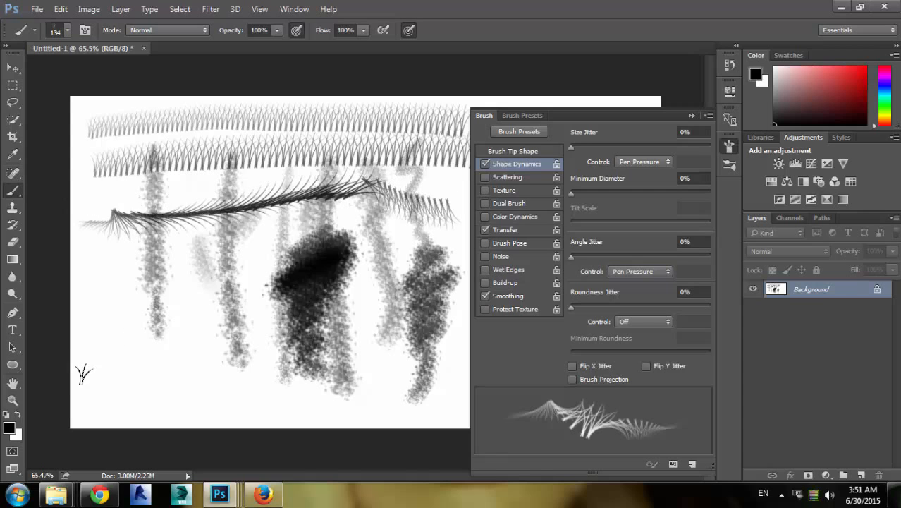
mouse_move(82, 371)
mouse_down()
mouse_move(349, 357)
mouse_move(380, 347)
mouse_move(455, 290)
mouse_move(455, 328)
mouse_move(432, 361)
mouse_move(390, 382)
mouse_move(291, 394)
mouse_move(213, 386)
mouse_move(81, 387)
mouse_up()
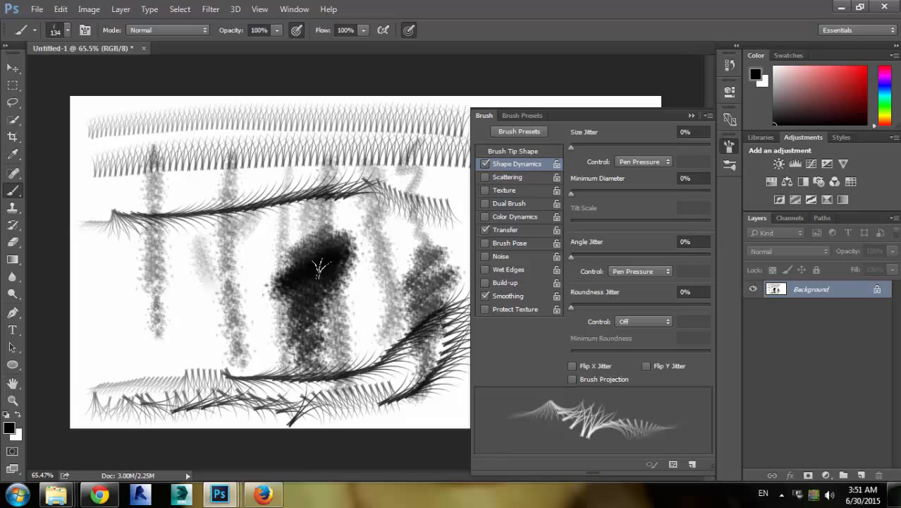
Set the Angle Jitter control back to Off and pick the 24 px brush tip
click(622, 271)
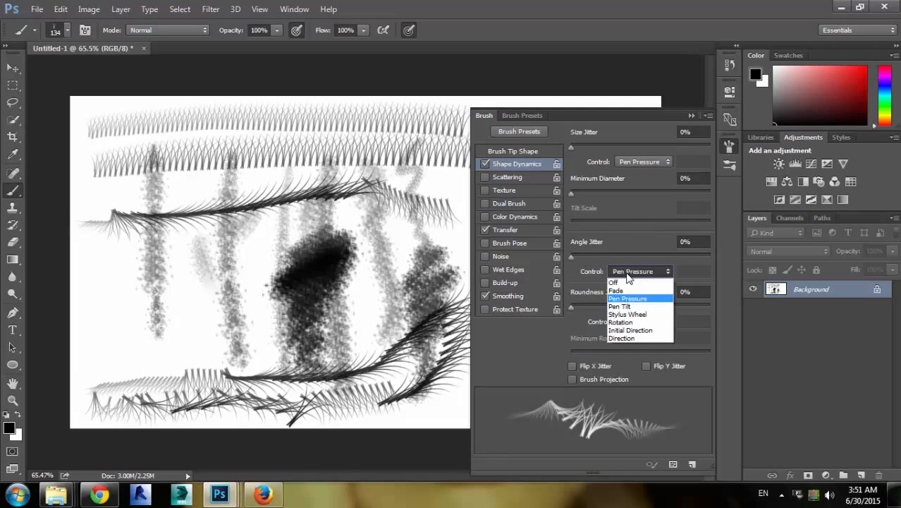
click(614, 282)
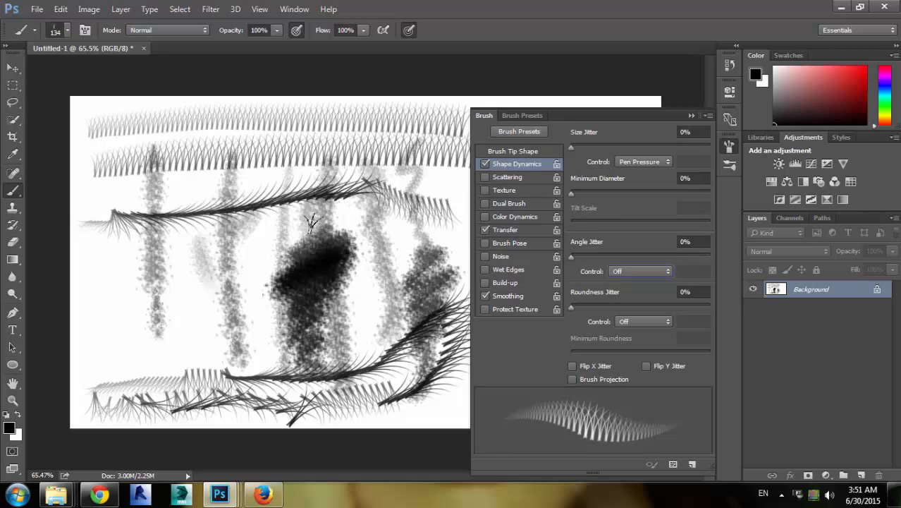
click(513, 151)
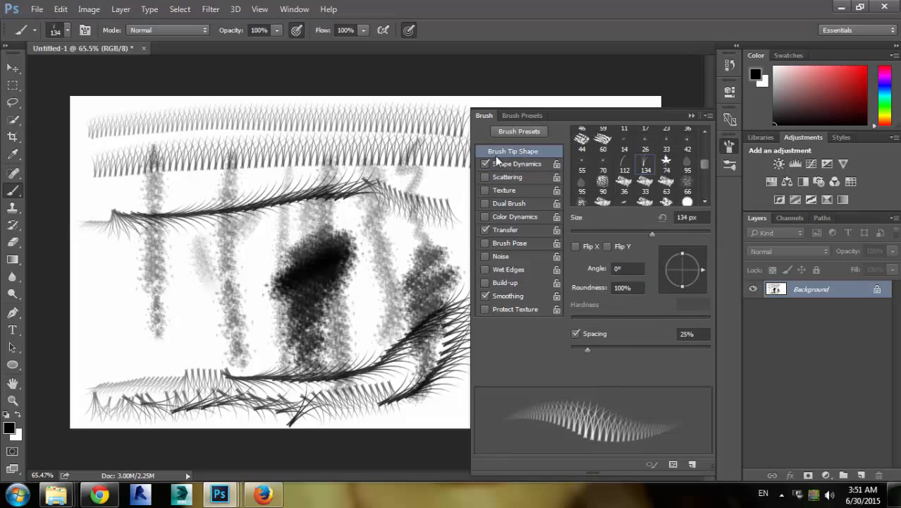
drag(706, 166, 703, 156)
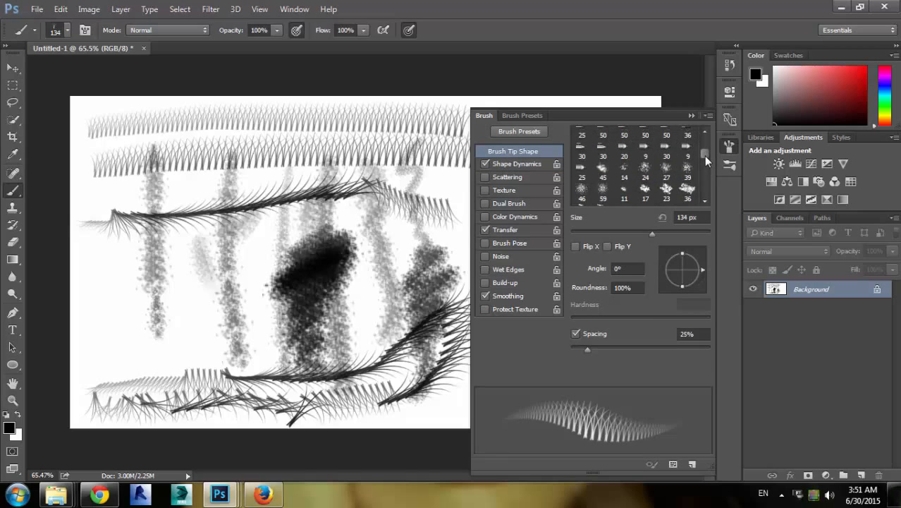
click(645, 185)
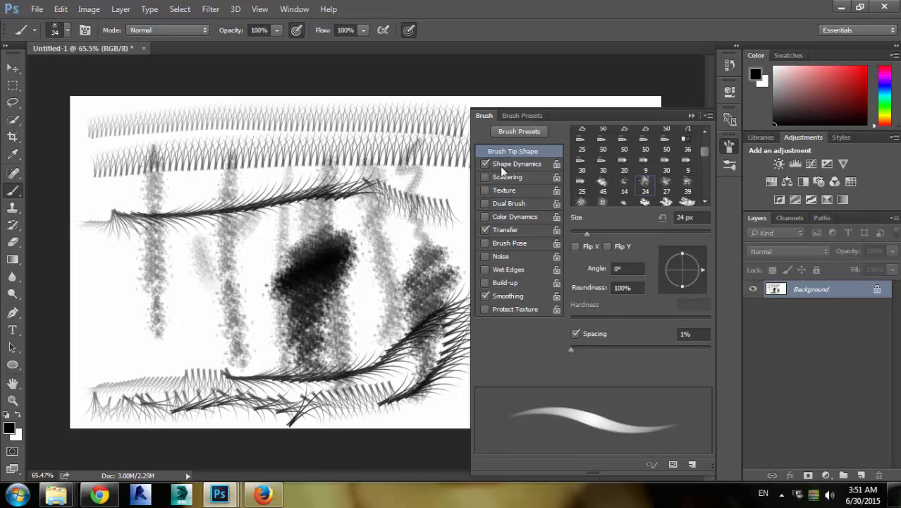
click(500, 164)
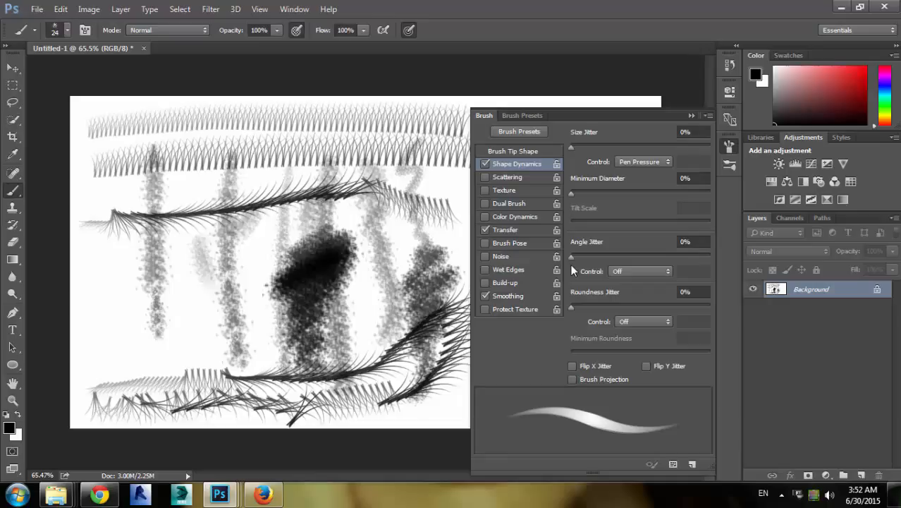
Fill the canvas with white to clear it, keeping black as the foreground color
key(x)
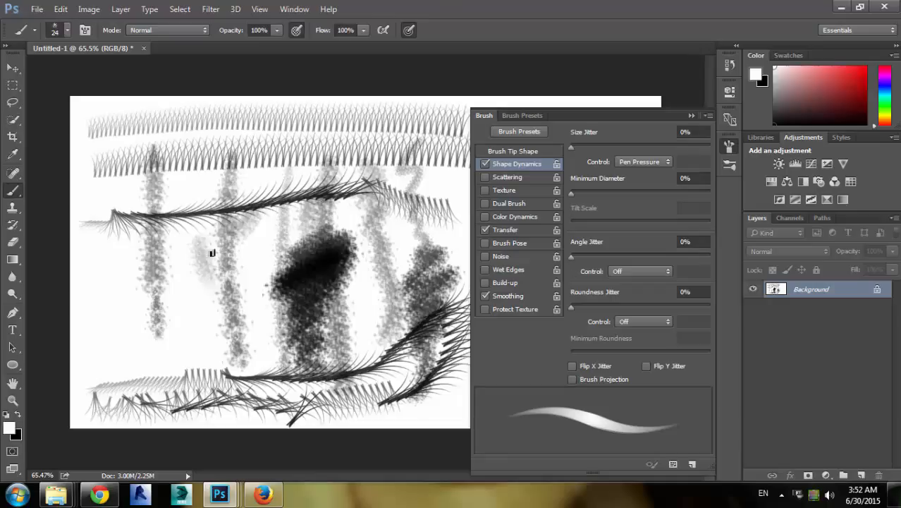
key(alt+BackSpace)
key(x)
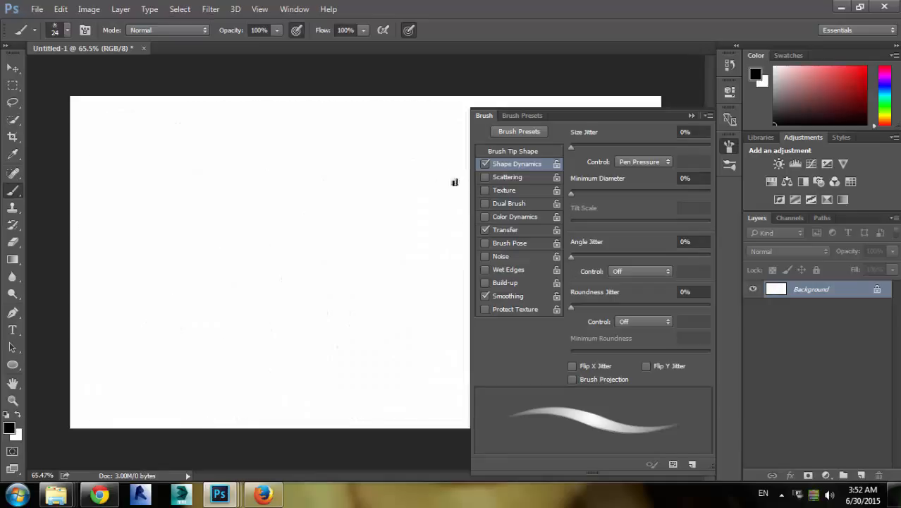
Paint three small scribbles with the 24 px tip on the zoomed-in canvas
mouse_move(203, 235)
mouse_down()
mouse_move(199, 243)
mouse_move(204, 233)
mouse_move(244, 246)
mouse_up()
scroll(220, 249, up, 3)
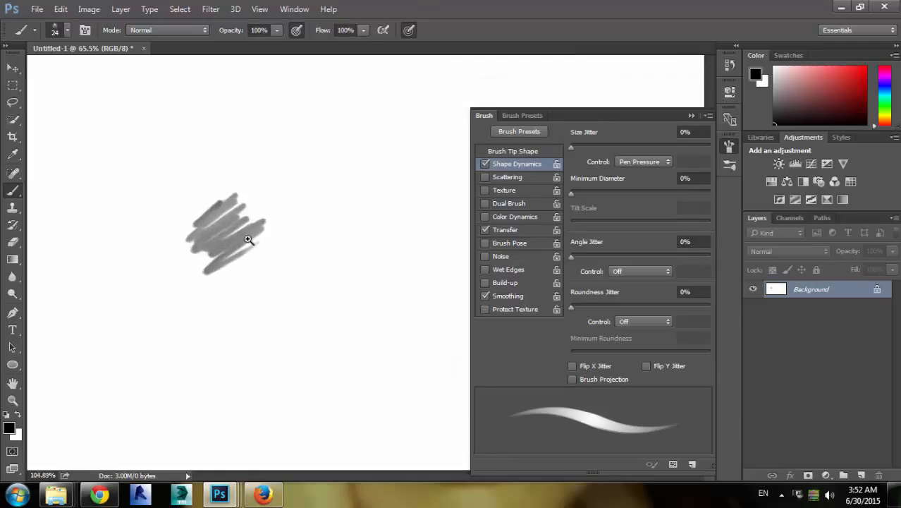
mouse_move(297, 186)
mouse_down()
mouse_move(310, 198)
mouse_move(287, 206)
mouse_move(282, 224)
mouse_up()
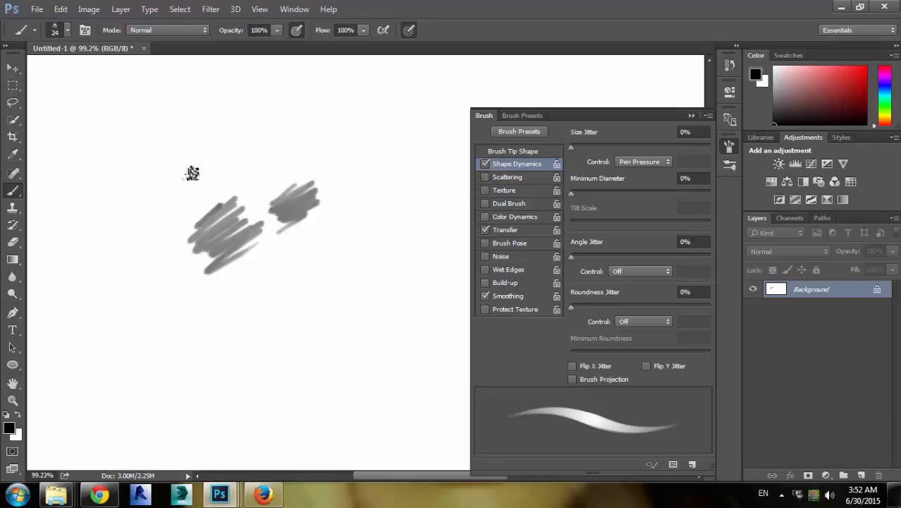
mouse_move(244, 300)
mouse_down()
mouse_move(278, 294)
mouse_move(252, 342)
mouse_up()
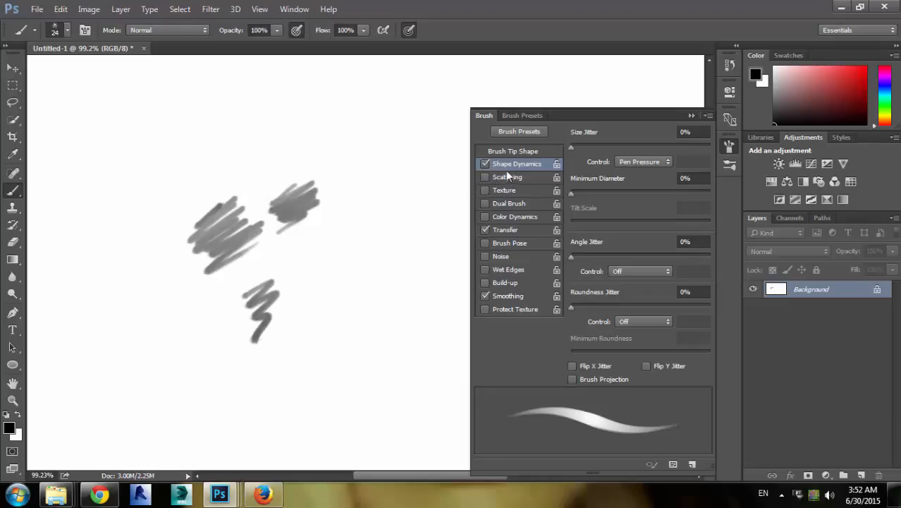
Enable Scattering and paint several test strokes and scribbles on the canvas at 30% scatter
click(505, 179)
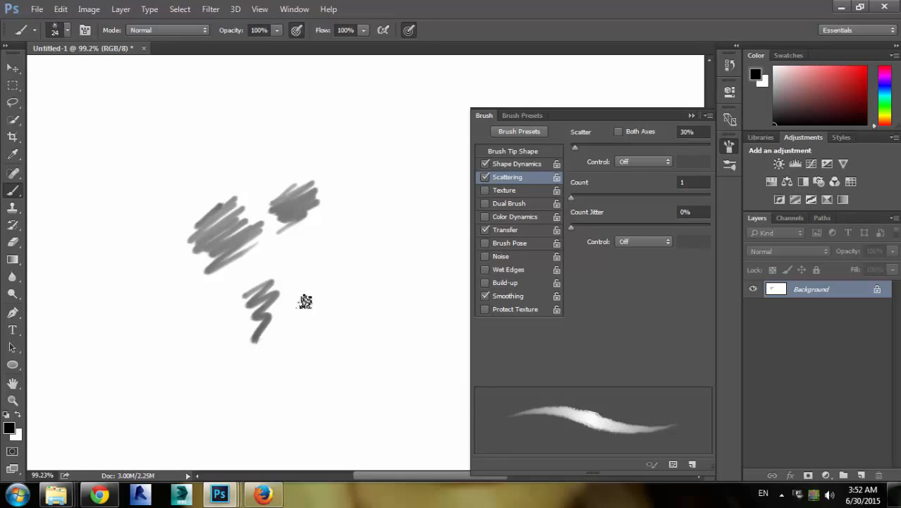
drag(286, 347, 423, 214)
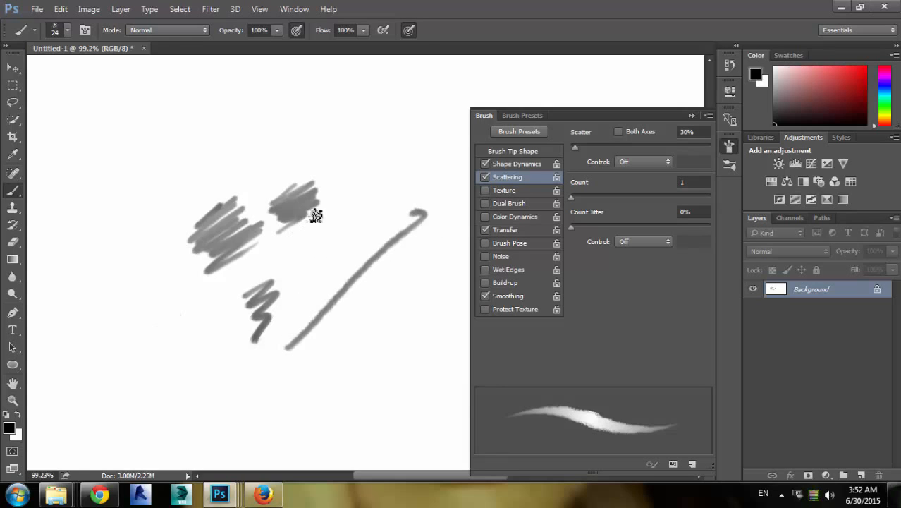
mouse_move(310, 303)
mouse_down()
mouse_move(347, 303)
mouse_move(389, 277)
mouse_move(338, 322)
mouse_move(257, 214)
mouse_up()
mouse_move(309, 227)
mouse_down()
mouse_move(301, 255)
mouse_move(324, 256)
mouse_move(308, 265)
mouse_move(337, 267)
mouse_move(331, 323)
mouse_up()
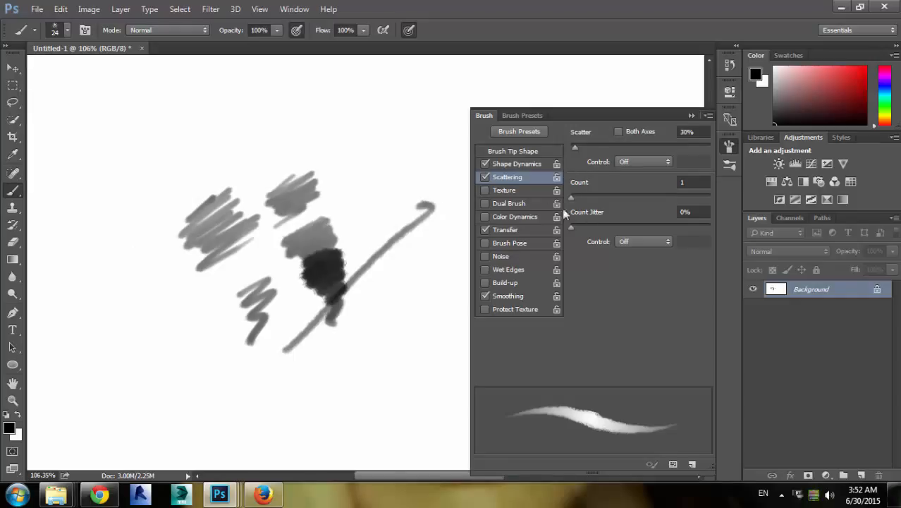
mouse_move(360, 174)
mouse_down()
mouse_move(351, 184)
mouse_move(351, 131)
mouse_move(316, 147)
mouse_move(332, 141)
mouse_move(345, 169)
mouse_up()
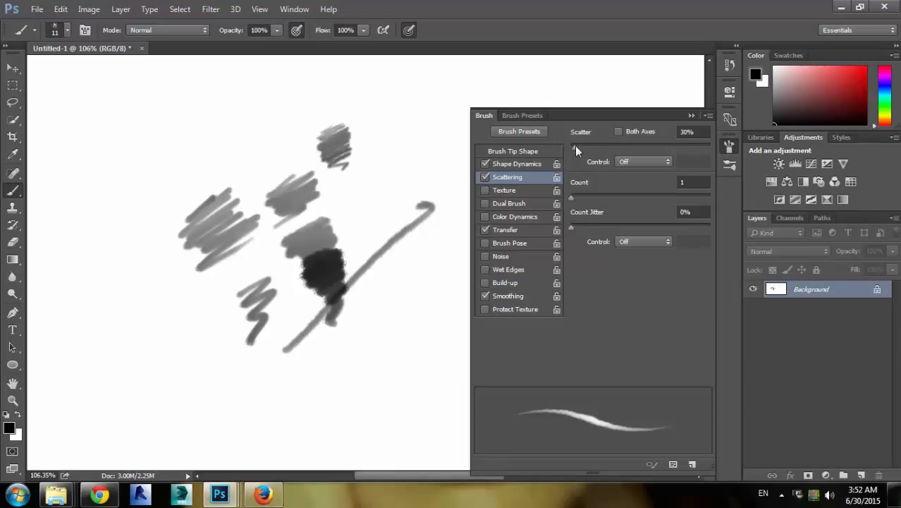
Raise Scatter to 95% and paint test strokes with the 11 px scattered tip
drag(577, 147, 582, 148)
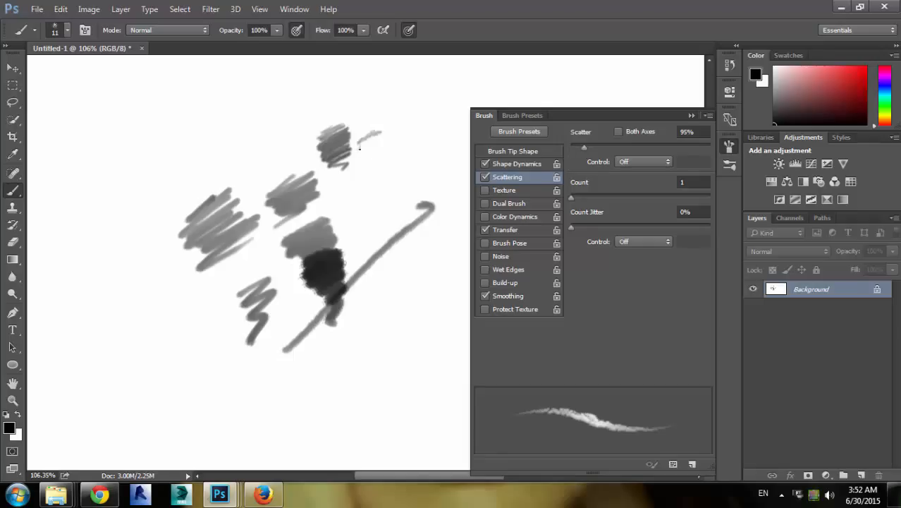
mouse_move(359, 146)
mouse_down()
mouse_move(385, 144)
mouse_move(359, 155)
mouse_move(384, 160)
mouse_move(370, 167)
mouse_move(384, 173)
mouse_move(366, 179)
mouse_move(401, 188)
mouse_move(394, 208)
mouse_move(415, 149)
mouse_move(428, 149)
mouse_move(274, 222)
mouse_up()
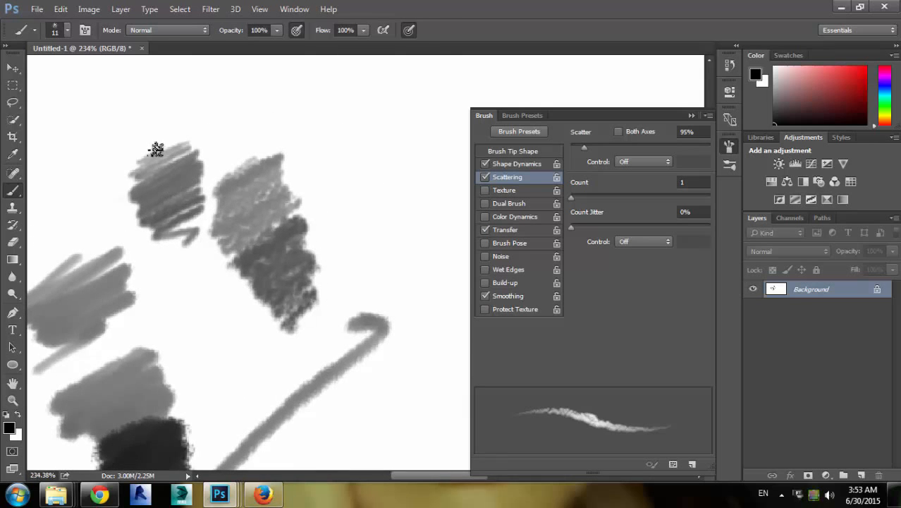
drag(156, 150, 219, 185)
mouse_move(344, 155)
mouse_down()
mouse_move(325, 182)
mouse_move(345, 172)
mouse_move(340, 193)
mouse_move(396, 192)
mouse_move(345, 251)
mouse_move(367, 266)
mouse_move(337, 332)
mouse_up()
Paint a large curved stroke around the scribbles and another hatched scribble beside them
scroll(353, 296, down, 5)
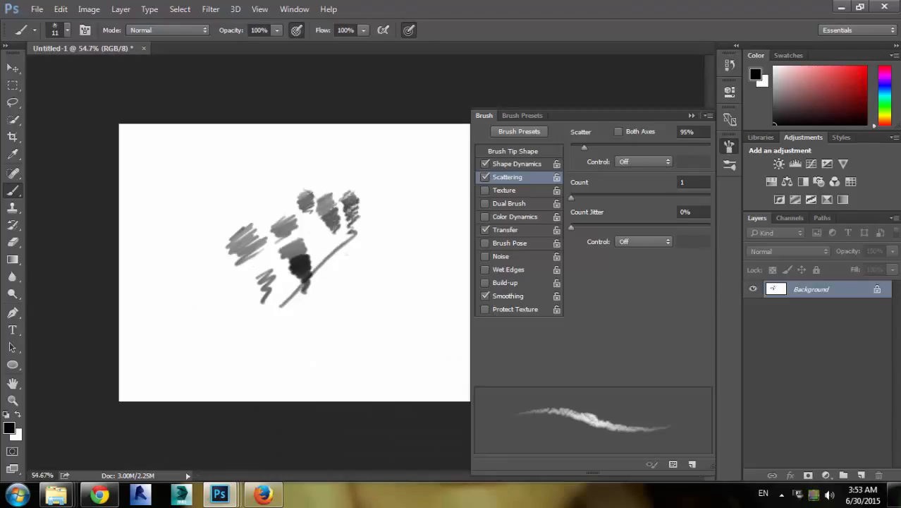
mouse_move(322, 230)
mouse_down()
mouse_move(342, 225)
mouse_move(325, 240)
mouse_up()
mouse_move(210, 248)
mouse_down()
mouse_move(241, 156)
mouse_move(345, 173)
mouse_up()
mouse_move(325, 246)
mouse_down()
mouse_move(370, 225)
mouse_move(240, 235)
mouse_up()
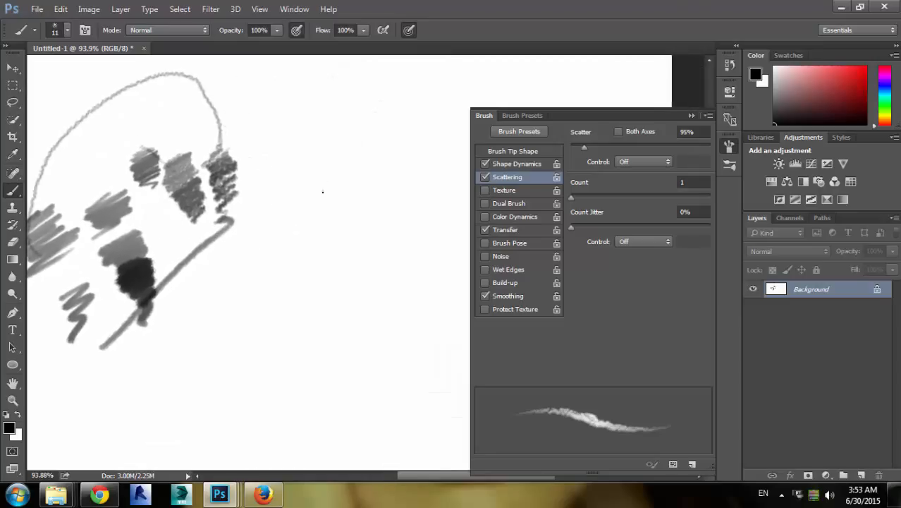
mouse_move(294, 206)
mouse_down()
mouse_move(290, 236)
mouse_move(298, 232)
mouse_move(286, 261)
mouse_move(326, 246)
mouse_move(303, 267)
mouse_move(315, 269)
mouse_move(286, 290)
mouse_move(306, 266)
mouse_up()
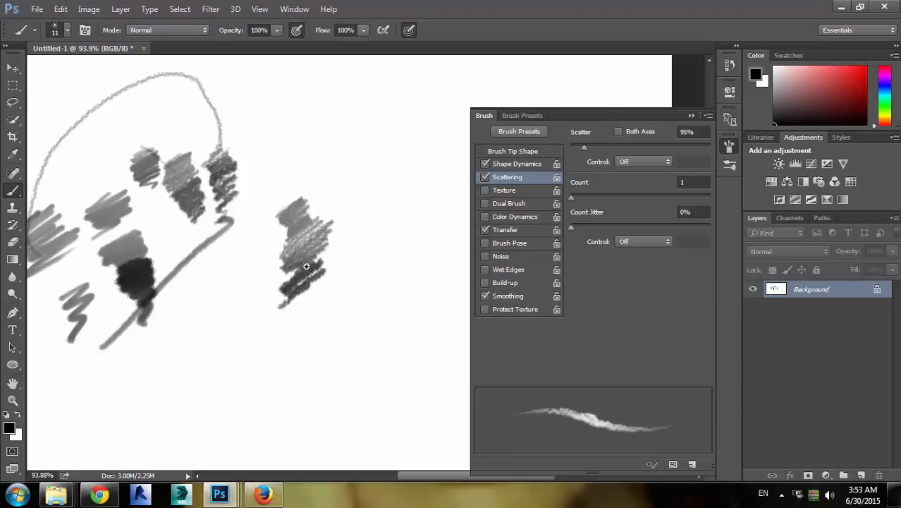
Clear the canvas by filling it with white, restoring black as the foreground color
key(ctrl+0)
key(x)
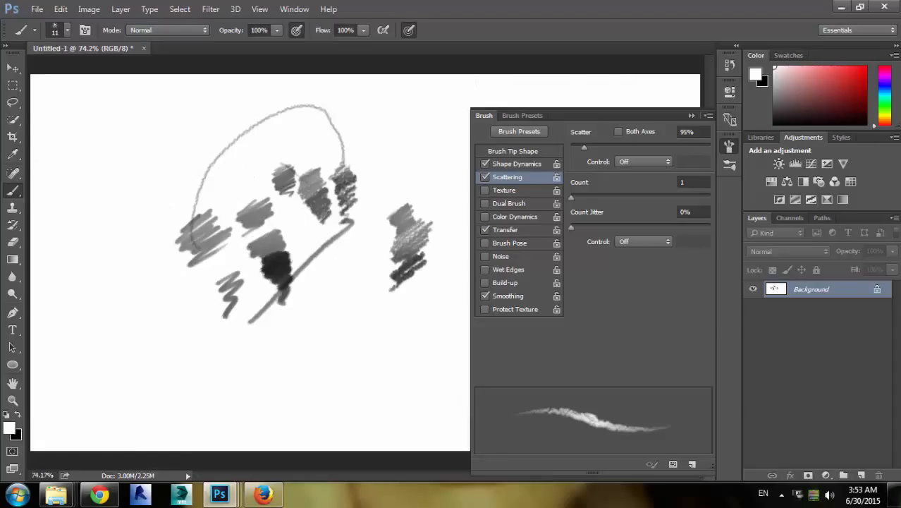
key(alt+BackSpace)
key(x)
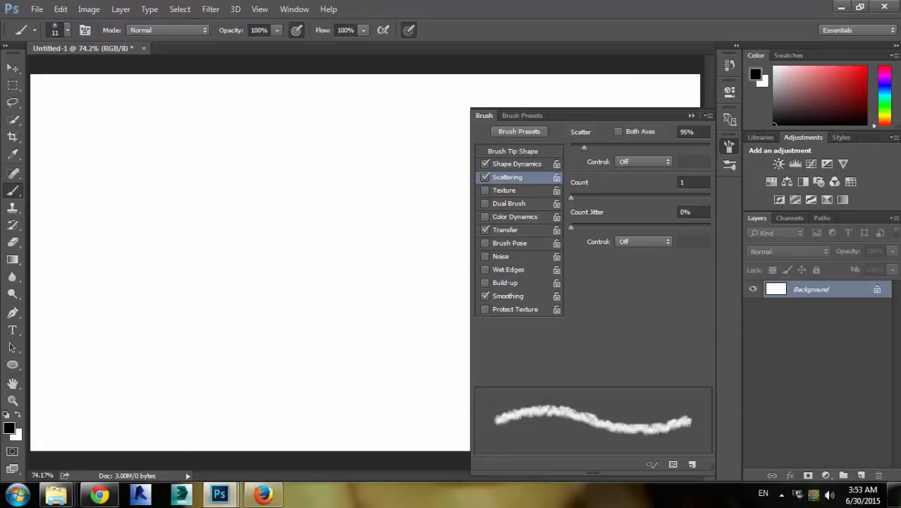
Sketch the outline of a box in perspective with its cast shadow using the scattered brush
right_click(309, 200)
double_click(331, 342)
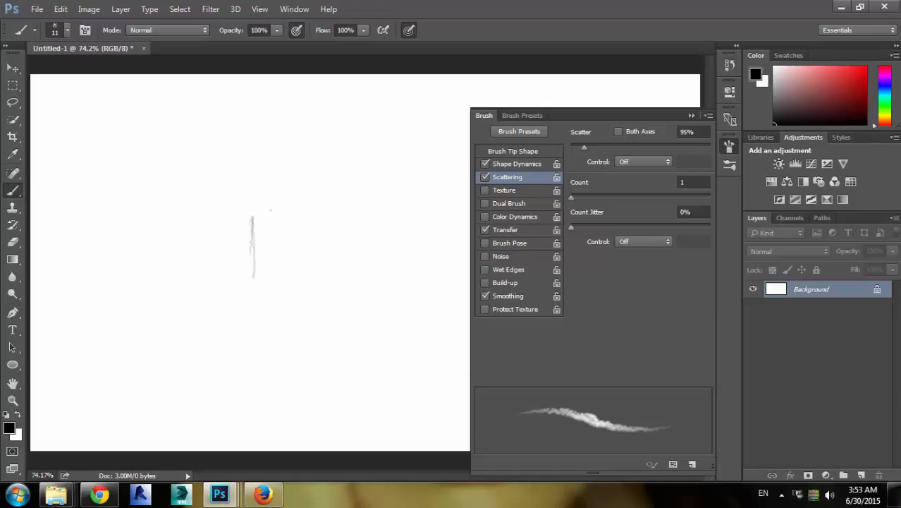
mouse_move(251, 279)
mouse_down()
mouse_move(252, 218)
mouse_move(250, 281)
mouse_move(321, 244)
mouse_up()
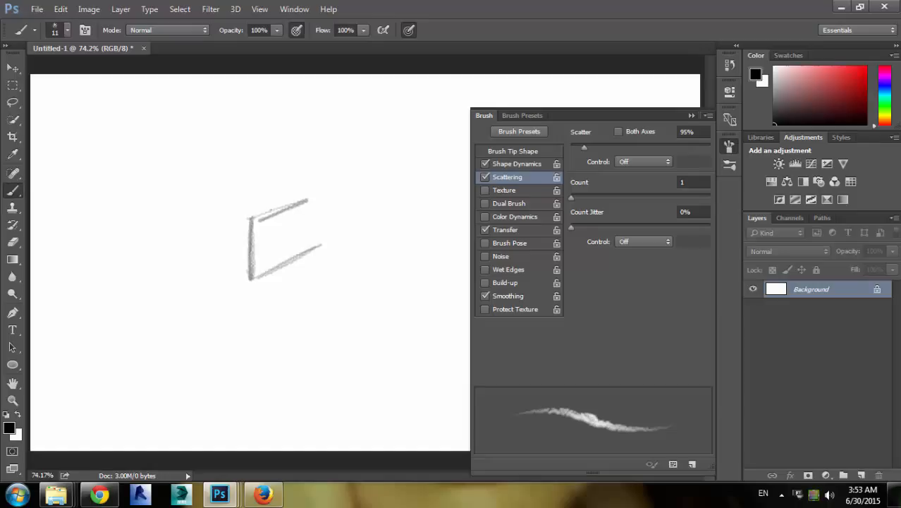
drag(316, 198, 306, 253)
drag(251, 214, 194, 206)
mouse_move(308, 193)
mouse_down()
mouse_move(237, 192)
mouse_move(210, 202)
mouse_move(247, 191)
mouse_up()
drag(195, 206, 194, 258)
drag(193, 258, 263, 289)
mouse_move(206, 264)
mouse_down()
mouse_move(286, 282)
mouse_move(354, 249)
mouse_move(340, 244)
mouse_move(347, 246)
mouse_up()
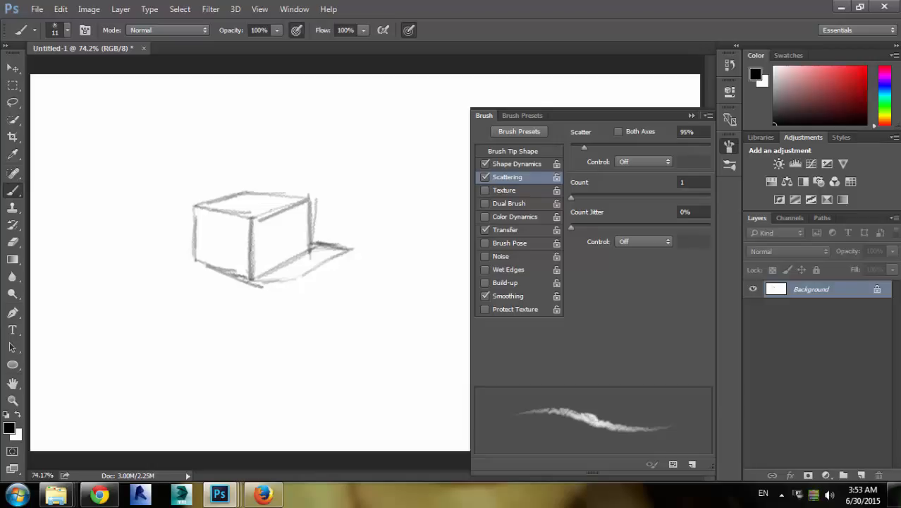
Cross-hatch the right face of the box with many short diagonal strokes
mouse_move(262, 218)
mouse_down()
mouse_move(250, 237)
mouse_move(248, 275)
mouse_up()
drag(289, 210, 252, 270)
drag(296, 208, 261, 272)
mouse_move(303, 210)
mouse_down()
mouse_move(273, 268)
mouse_move(279, 260)
mouse_up()
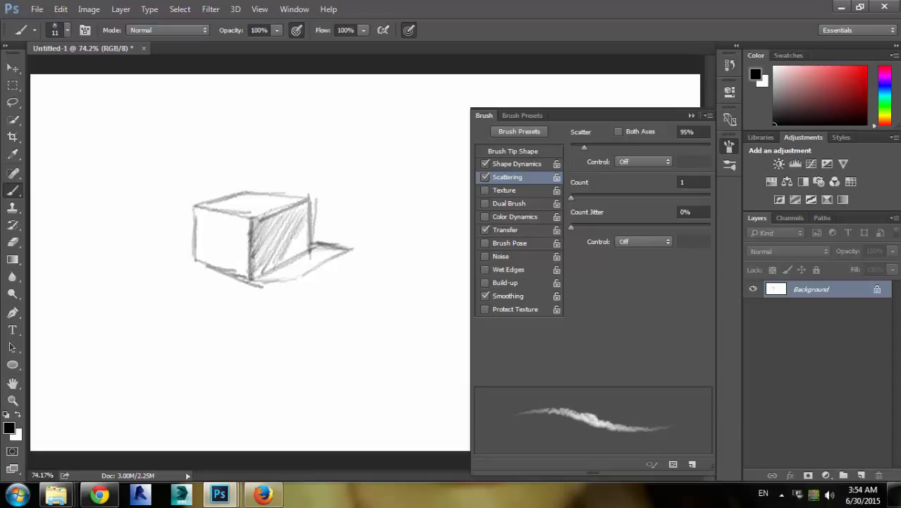
mouse_move(303, 227)
mouse_down()
mouse_move(284, 258)
mouse_move(299, 259)
mouse_move(249, 279)
mouse_up()
drag(262, 262, 251, 271)
drag(268, 258, 249, 268)
mouse_move(277, 238)
mouse_down()
mouse_move(254, 268)
mouse_move(257, 258)
mouse_up()
drag(269, 221, 263, 238)
drag(286, 243, 274, 259)
drag(285, 221, 264, 251)
mouse_move(291, 224)
mouse_down()
mouse_move(267, 254)
mouse_move(269, 237)
mouse_up()
drag(294, 222, 269, 250)
drag(301, 222, 277, 250)
drag(297, 217, 283, 242)
drag(307, 214, 285, 240)
drag(300, 212, 282, 239)
drag(305, 210, 290, 228)
drag(306, 209, 297, 223)
drag(307, 206, 300, 223)
drag(309, 204, 303, 208)
drag(312, 206, 306, 240)
drag(307, 226, 303, 244)
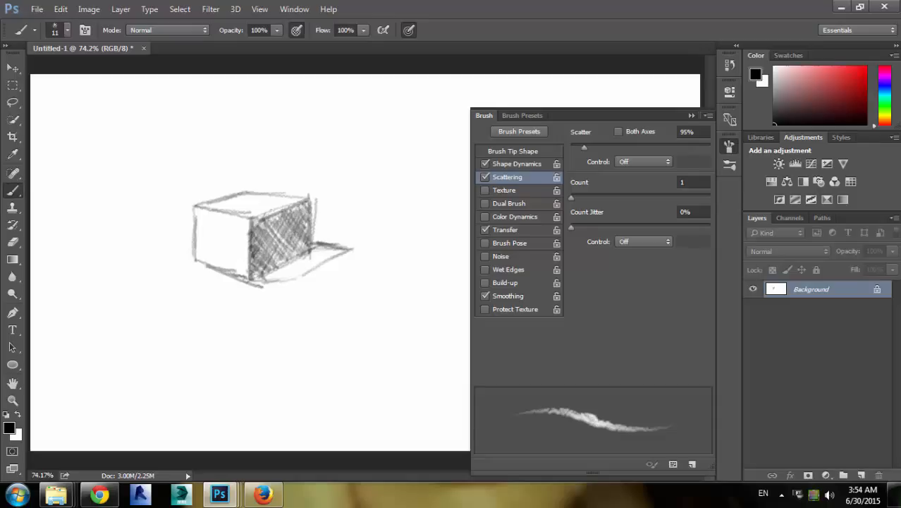
Hatch the left face of the box with lighter diagonal strokes
mouse_move(212, 215)
mouse_down()
mouse_move(198, 229)
mouse_move(196, 261)
mouse_up()
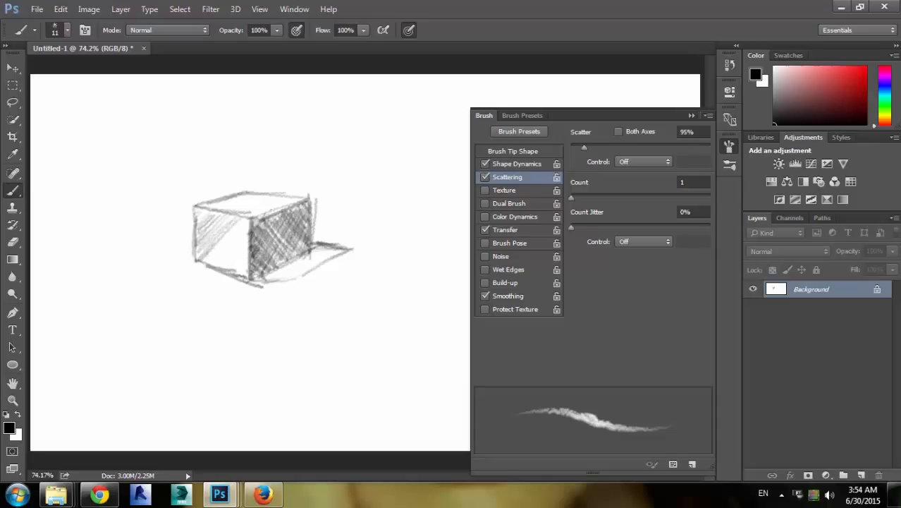
mouse_move(242, 222)
mouse_down()
mouse_move(201, 261)
mouse_move(211, 272)
mouse_up()
mouse_move(243, 246)
mouse_down()
mouse_move(213, 270)
mouse_move(239, 278)
mouse_move(212, 257)
mouse_up()
drag(245, 230, 202, 263)
drag(215, 222, 196, 244)
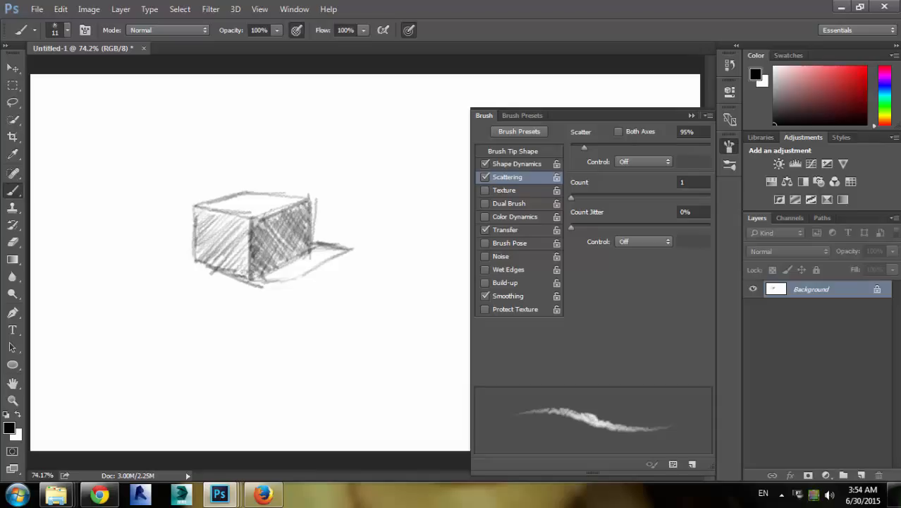
Shade the cast shadow with dense hatching and touch up the box's top and right edges
mouse_move(251, 282)
mouse_down()
mouse_move(301, 278)
mouse_move(334, 251)
mouse_move(324, 241)
mouse_up()
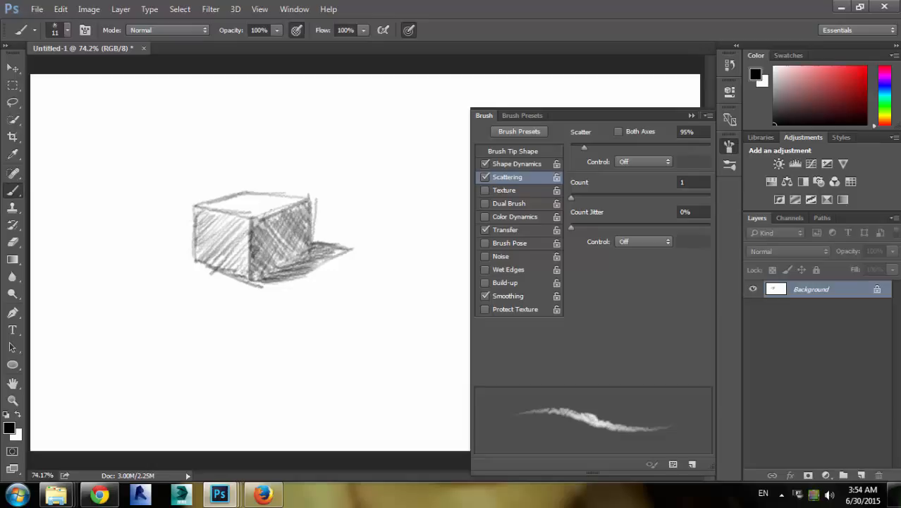
mouse_move(261, 275)
mouse_down()
mouse_move(306, 252)
mouse_move(306, 261)
mouse_move(323, 261)
mouse_move(346, 250)
mouse_move(318, 253)
mouse_up()
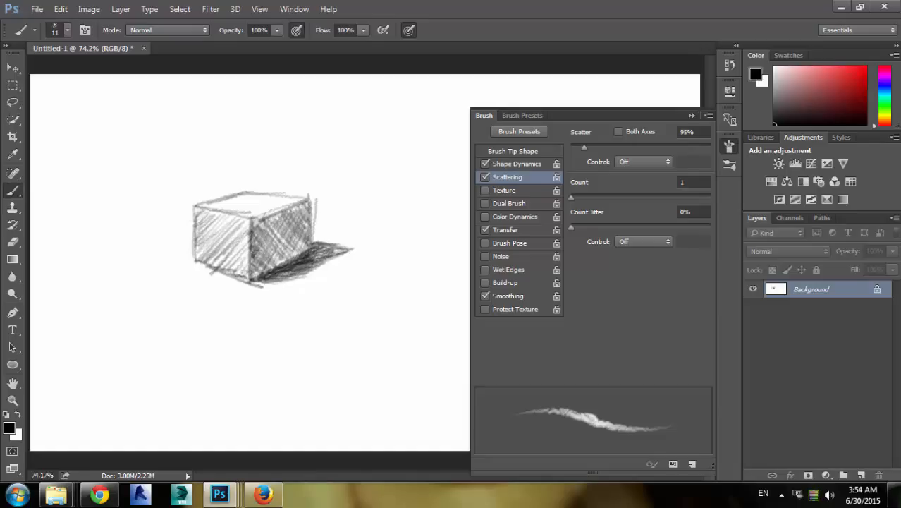
drag(254, 224, 279, 213)
drag(266, 225, 279, 213)
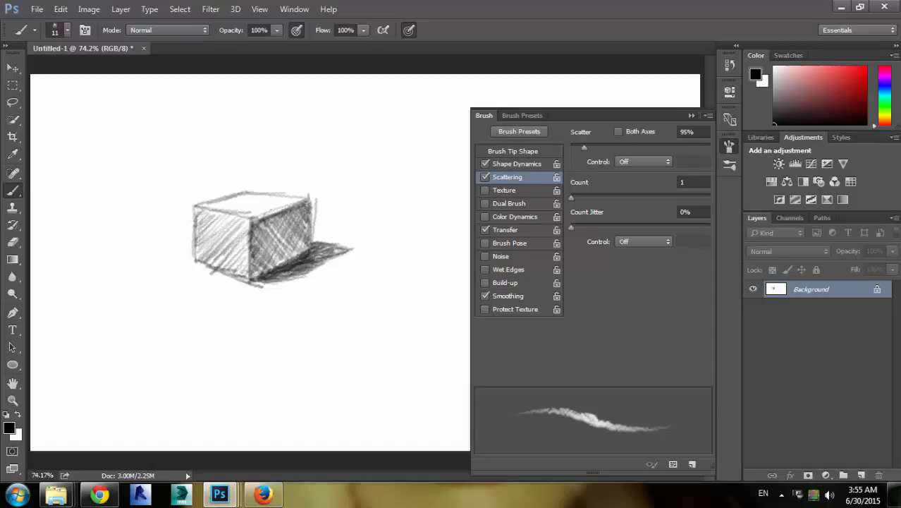
drag(305, 225, 307, 250)
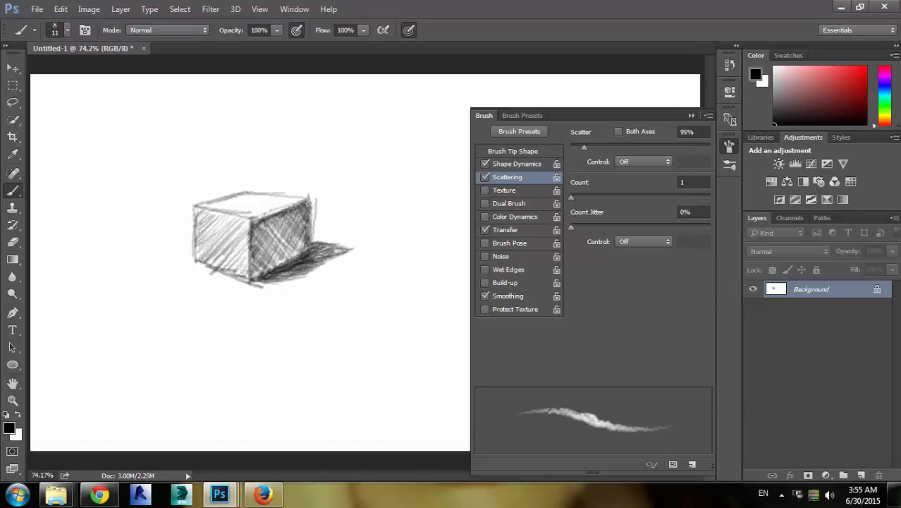
mouse_move(310, 237)
mouse_down()
mouse_move(279, 268)
mouse_move(257, 275)
mouse_move(299, 242)
mouse_move(251, 274)
mouse_move(306, 248)
mouse_move(272, 231)
mouse_move(263, 241)
mouse_up()
Add further hatching along the box's bottom edge and left face
mouse_move(263, 279)
mouse_down()
mouse_move(249, 288)
mouse_move(258, 282)
mouse_up()
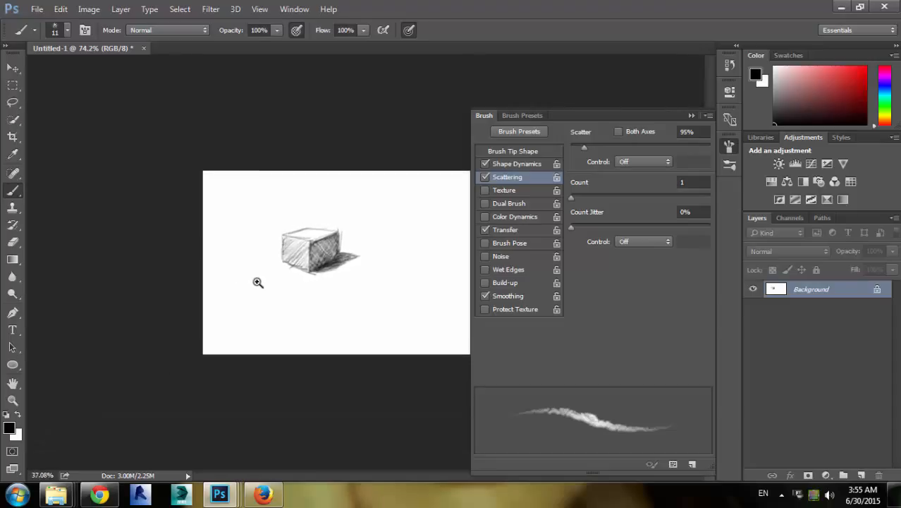
drag(312, 262, 353, 257)
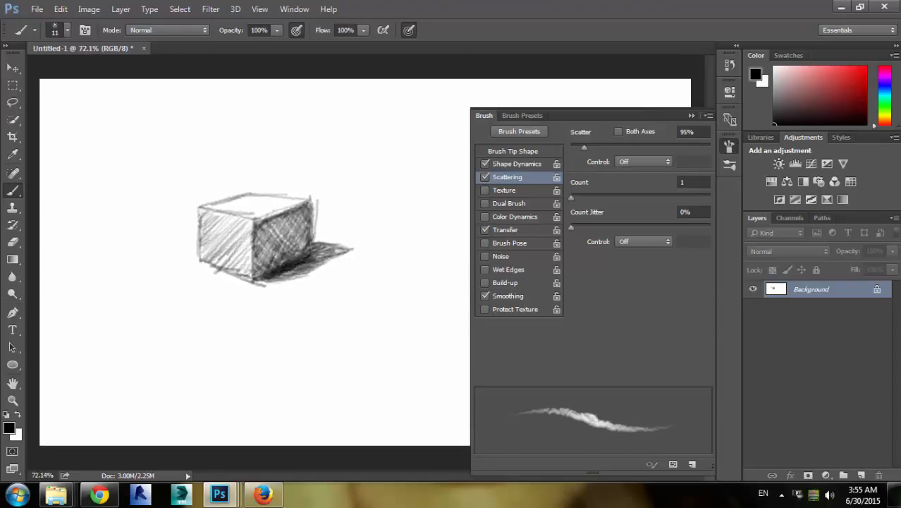
mouse_move(280, 277)
mouse_down()
mouse_move(258, 288)
mouse_move(301, 278)
mouse_up()
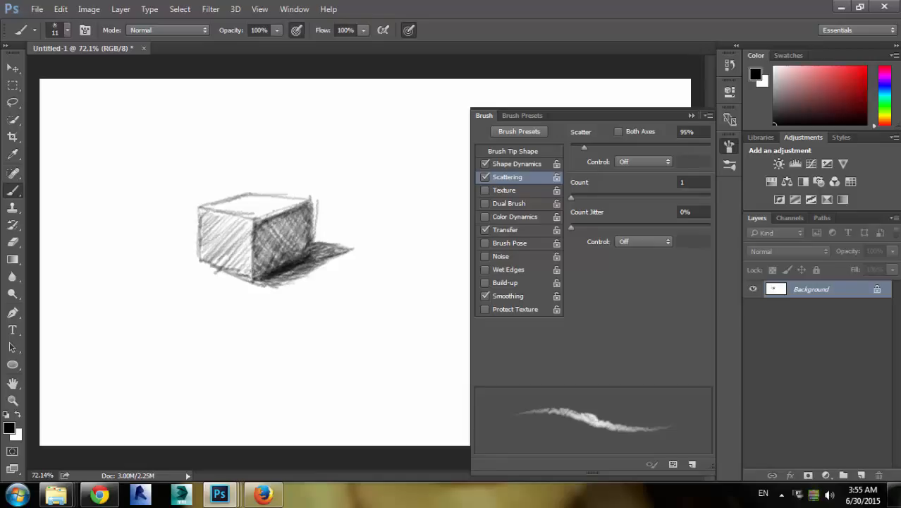
mouse_move(252, 221)
mouse_down()
mouse_move(212, 245)
mouse_move(211, 260)
mouse_up()
drag(225, 226, 202, 268)
Paint a small scribble with a trailing stroke to the left of the box
scroll(263, 251, down, 3)
scroll(278, 235, up, 1)
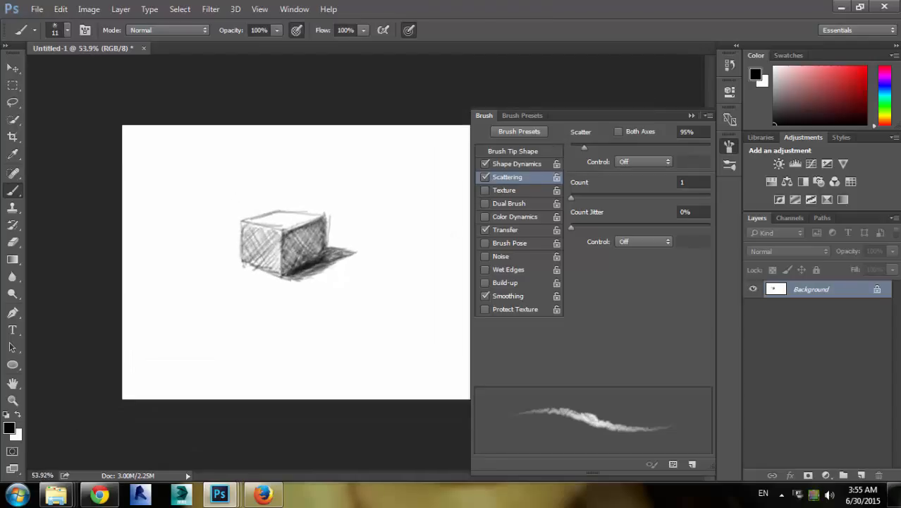
mouse_move(174, 247)
mouse_down()
mouse_move(162, 255)
mouse_move(169, 280)
mouse_up()
drag(189, 270, 161, 298)
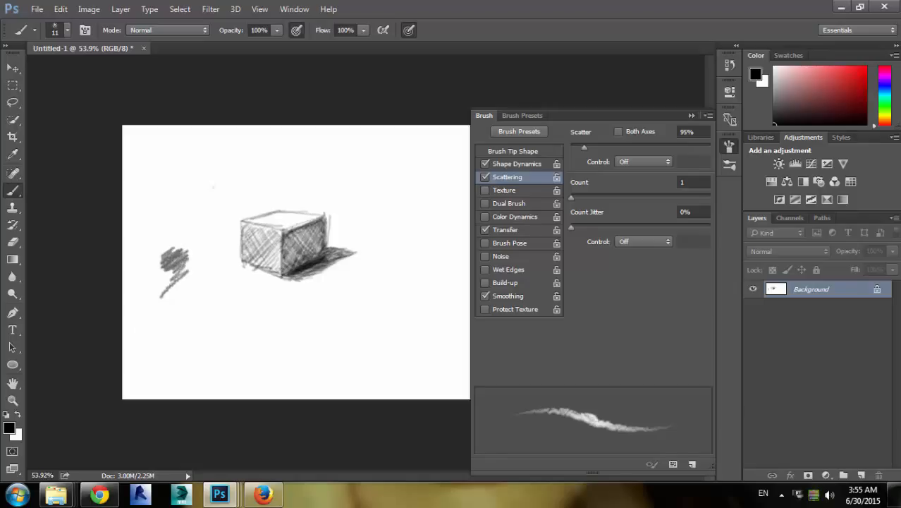
Open the brush presets list, then return to the Brush Tip Shape settings
scroll(200, 265, up, 2)
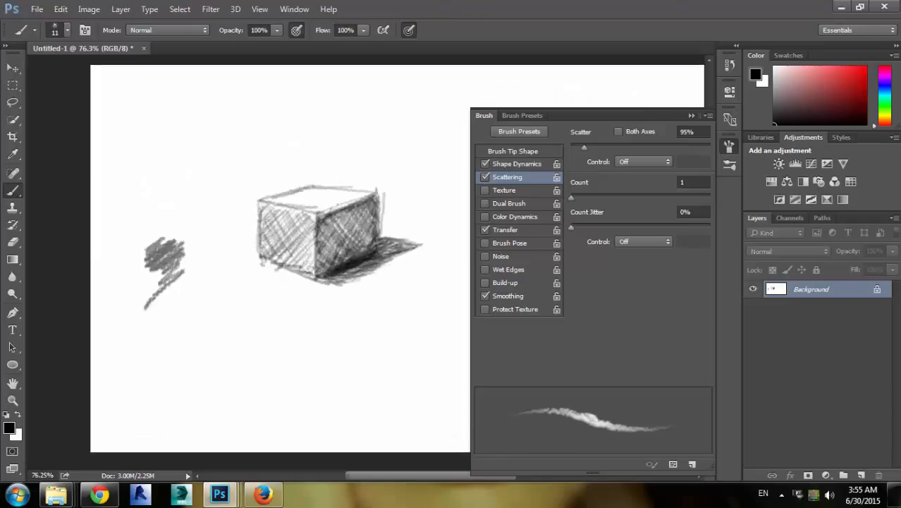
scroll(173, 262, up, 3)
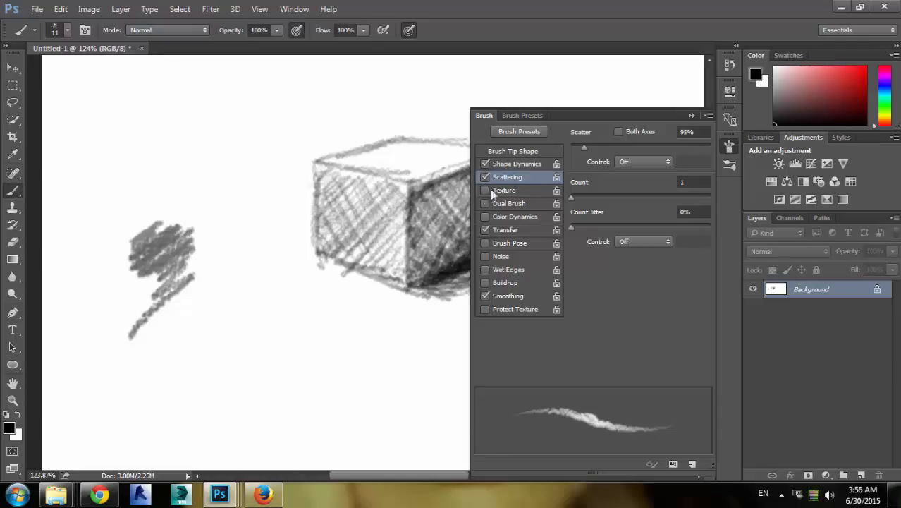
click(525, 116)
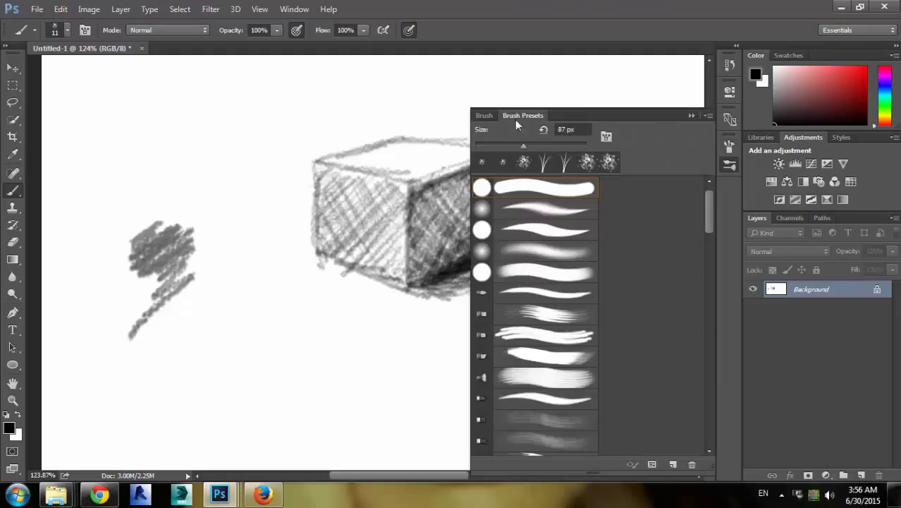
click(485, 116)
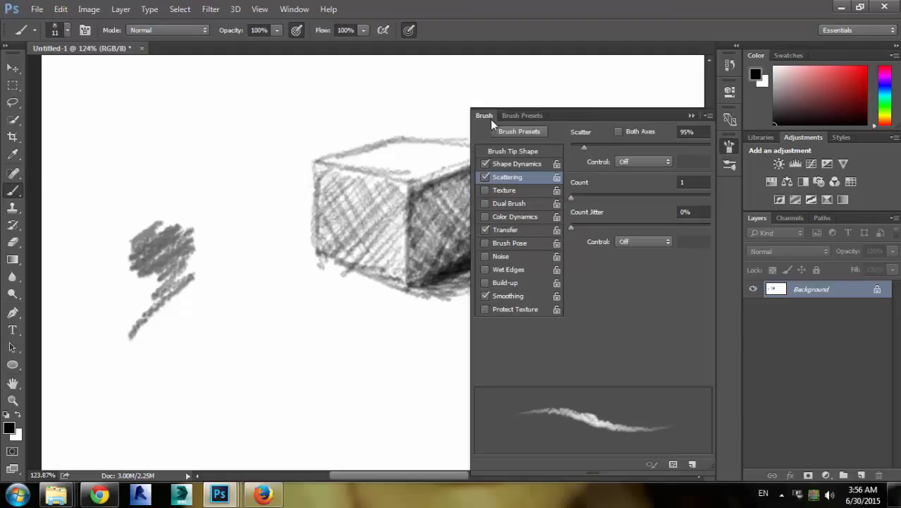
click(510, 154)
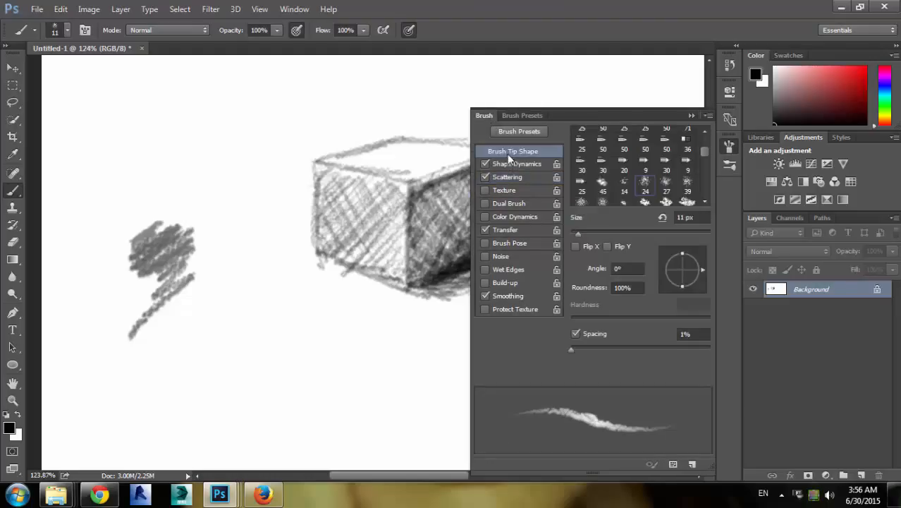
Save the current brush as a new brush preset named Pencil, capturing the brush size
click(693, 464)
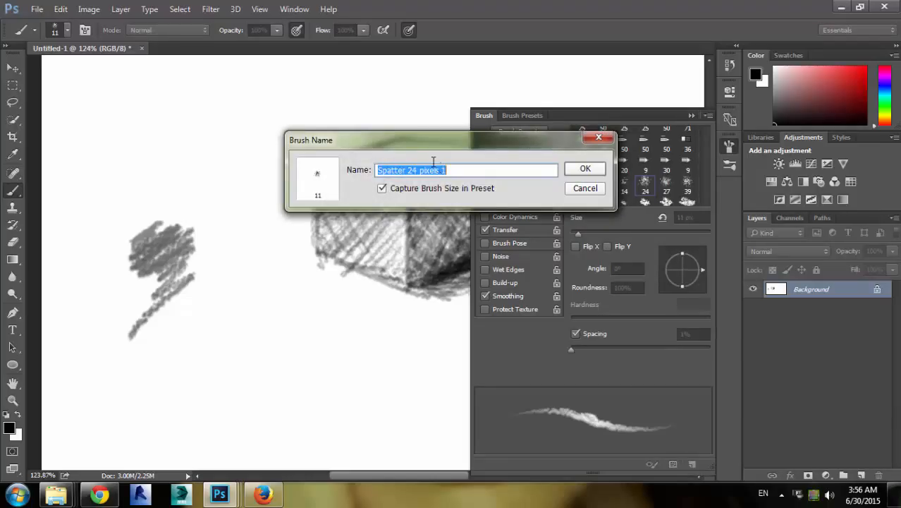
text(PEnc)
key(BackSpace)
key(BackSpace)
key(BackSpace)
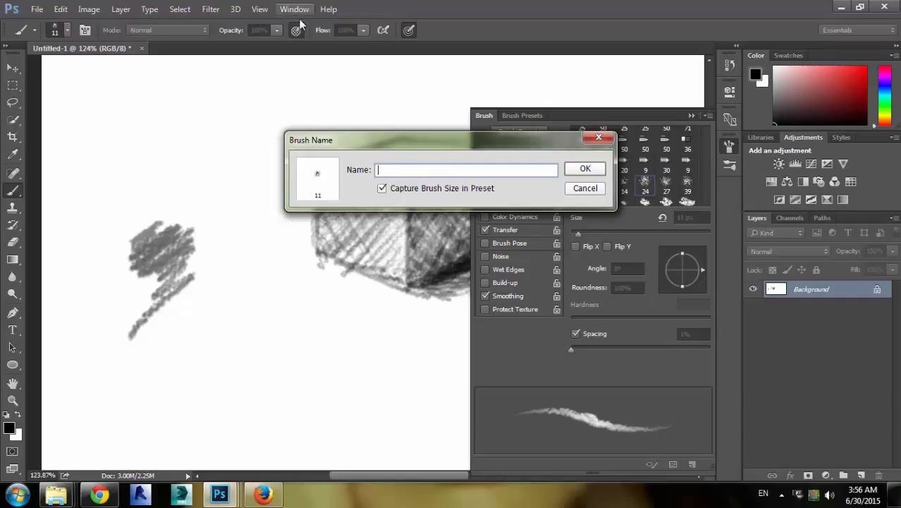
text(Pencil)
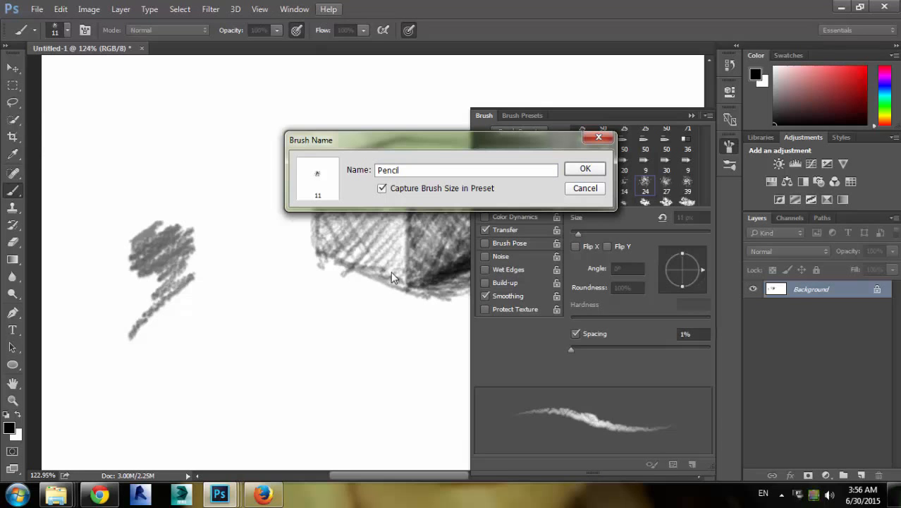
click(585, 168)
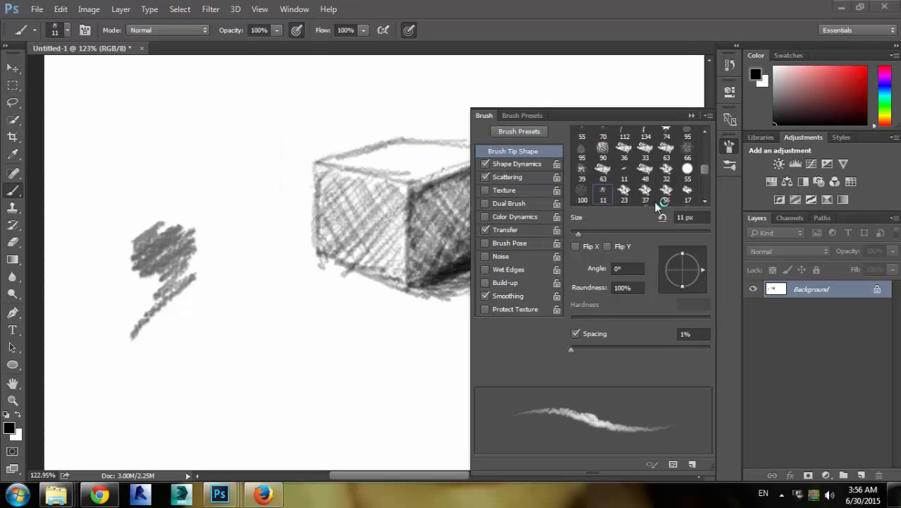